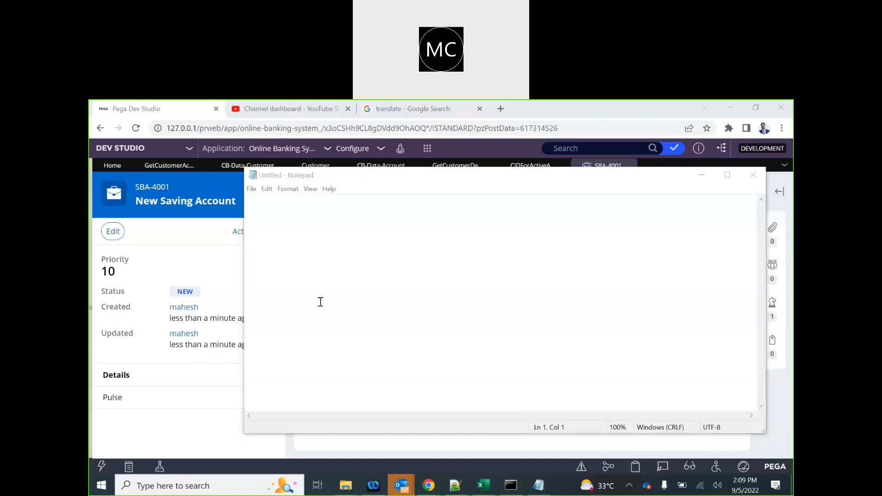
Check the choices offered for Country on the New Saving Account form by switching between in and USA.
{"action": "left_click", "coordinate": [192, 258]}
{"action": "left_click", "coordinate": [313, 318]}
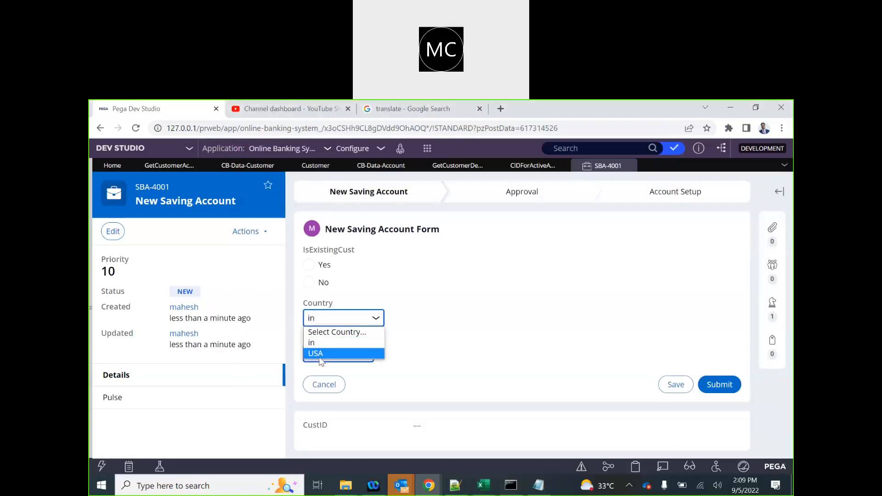
{"action": "left_click", "coordinate": [318, 343]}
{"action": "left_click", "coordinate": [332, 319]}
{"action": "left_click", "coordinate": [328, 353]}
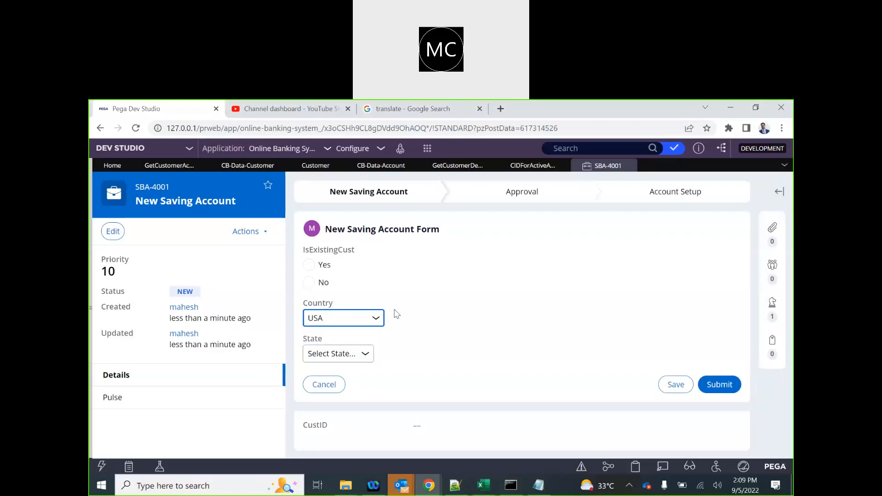
{"action": "left_click", "coordinate": [355, 319]}
{"action": "left_click", "coordinate": [373, 339]}
{"action": "left_click", "coordinate": [345, 323]}
{"action": "left_click", "coordinate": [333, 320]}
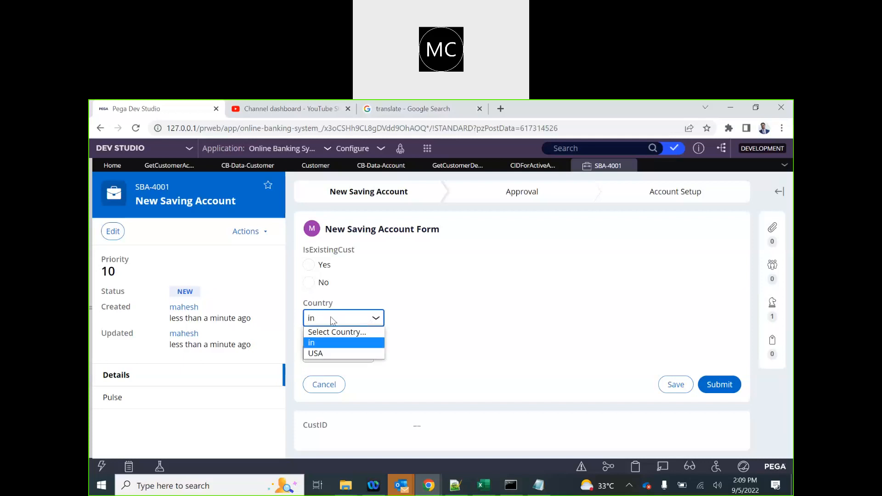
{"action": "key", "text": "Escape"}
Open the records of the Location data type and examine its Country and State values.
{"action": "left_click", "coordinate": [90, 308]}
{"action": "left_click", "coordinate": [110, 299]}
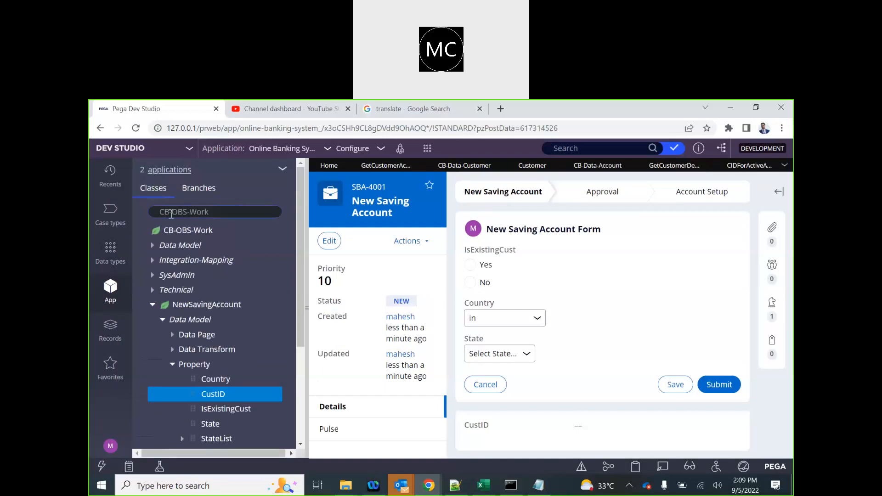
{"action": "left_click", "coordinate": [111, 250]}
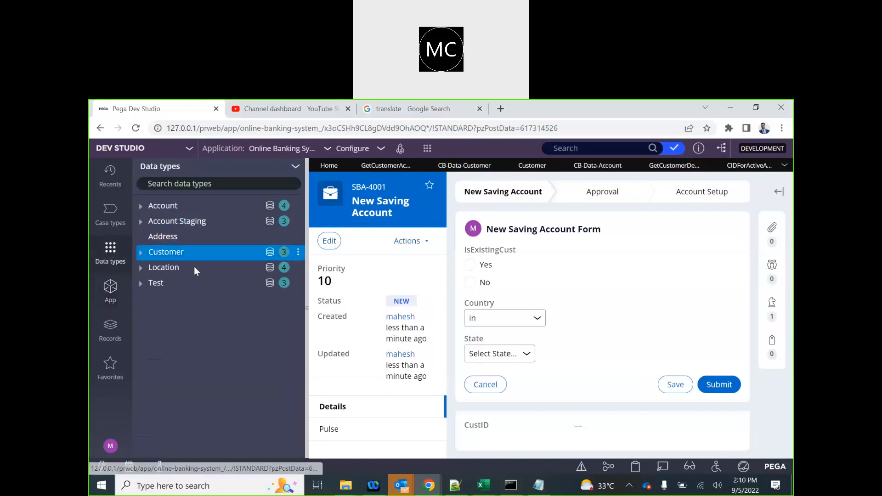
{"action": "left_click", "coordinate": [271, 265]}
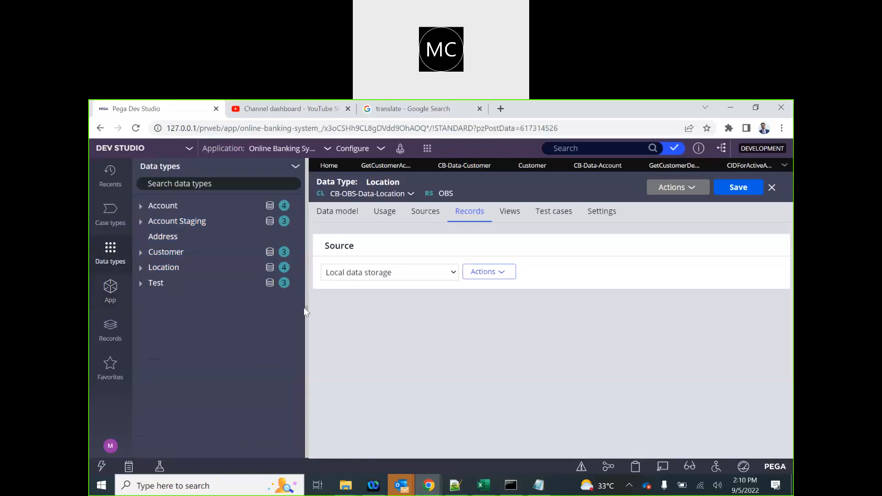
{"action": "left_click", "coordinate": [306, 307]}
{"action": "left_click_drag", "start_coordinate": [115, 418], "coordinate": [105, 422]}
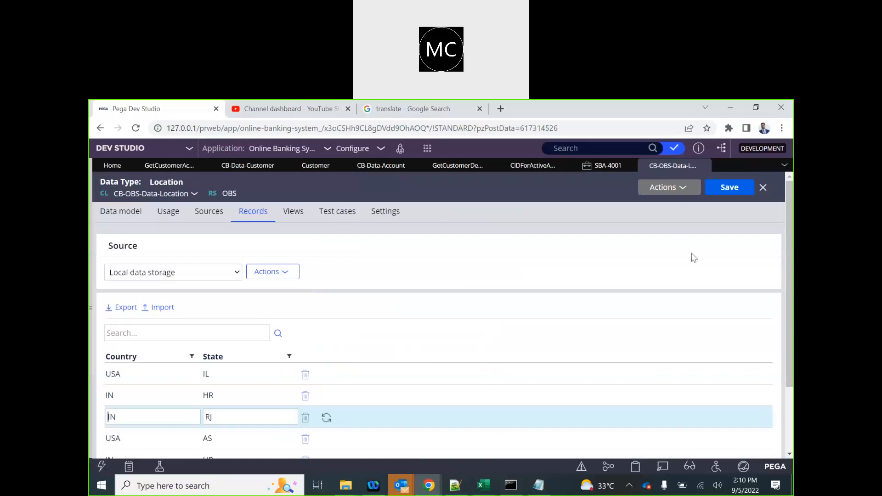
Return to case SBA-4001 and review its Country choices against the Location records.
{"action": "left_click", "coordinate": [605, 166]}
{"action": "left_click", "coordinate": [336, 324]}
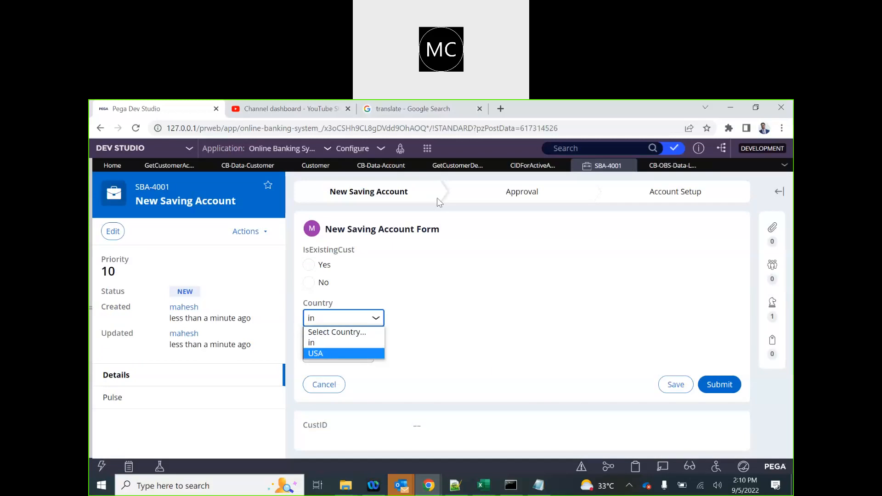
{"action": "left_click", "coordinate": [583, 148]}
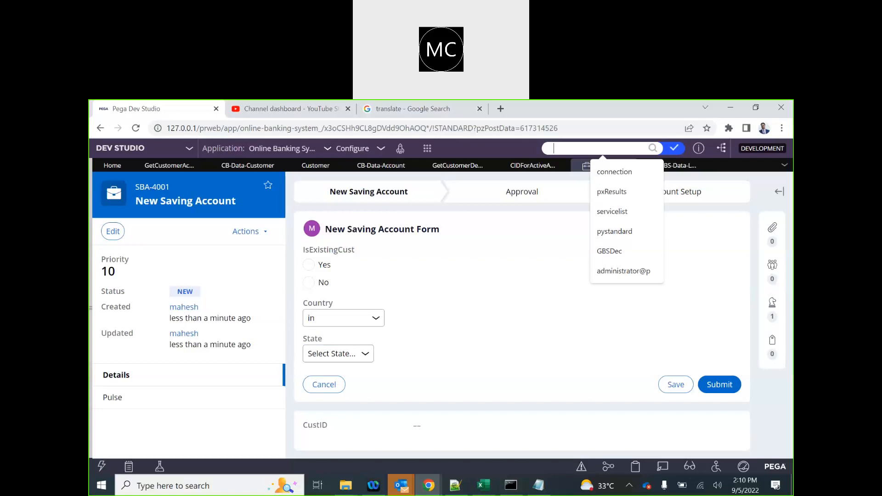
Close the CIDForActiveAccounts, GetCustomerDe... and CB-Data-Account records and return to the Location data type.
{"action": "left_click", "coordinate": [90, 308]}
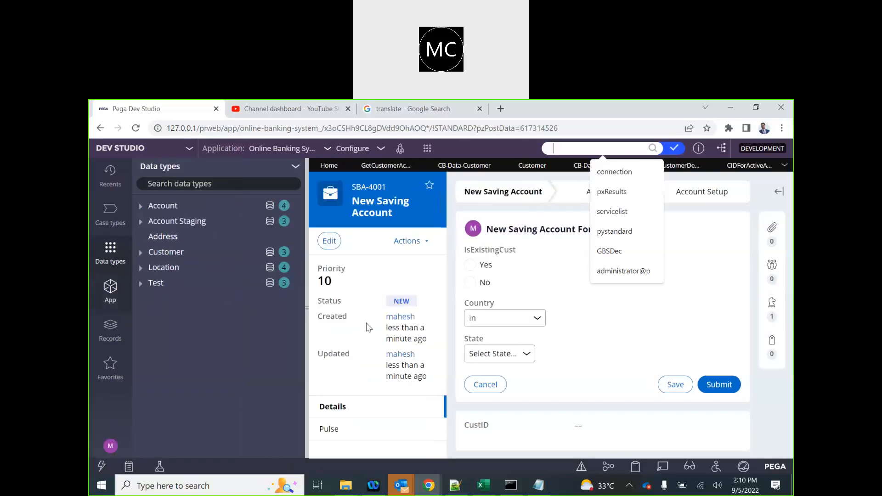
{"action": "left_click", "coordinate": [760, 167]}
{"action": "left_click", "coordinate": [781, 189]}
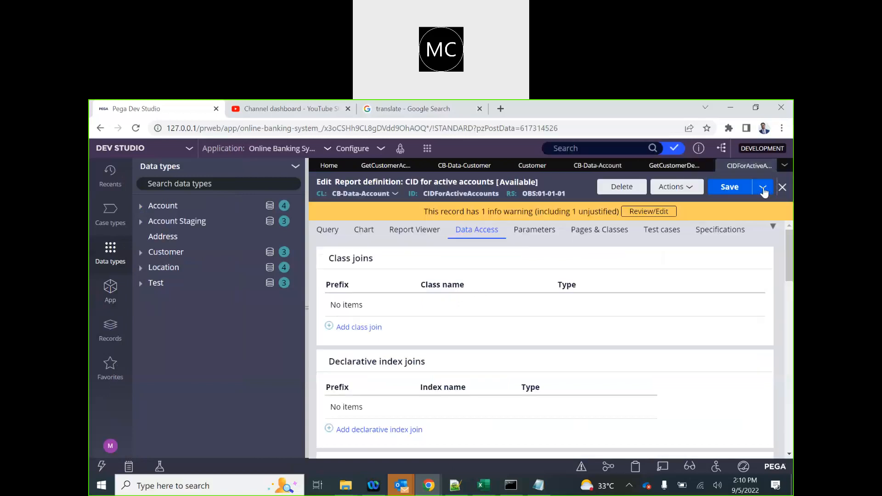
{"action": "left_click", "coordinate": [703, 167]}
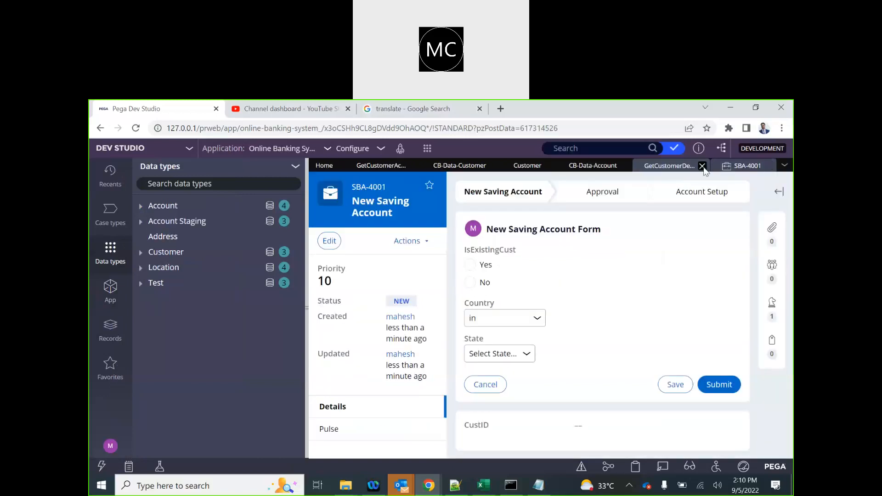
{"action": "left_click", "coordinate": [602, 166]}
{"action": "left_click", "coordinate": [628, 166]}
{"action": "left_click", "coordinate": [664, 166]}
{"action": "left_click", "coordinate": [411, 194]}
{"action": "left_click", "coordinate": [430, 219]}
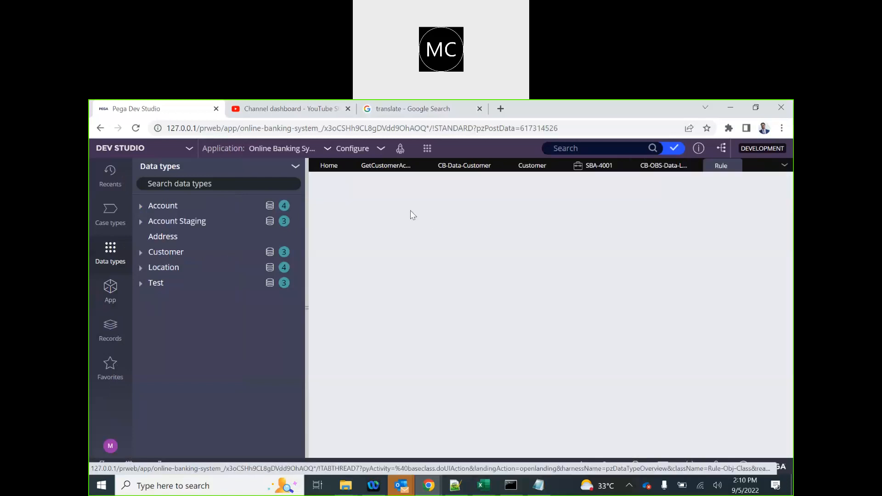
{"action": "left_click", "coordinate": [769, 165]}
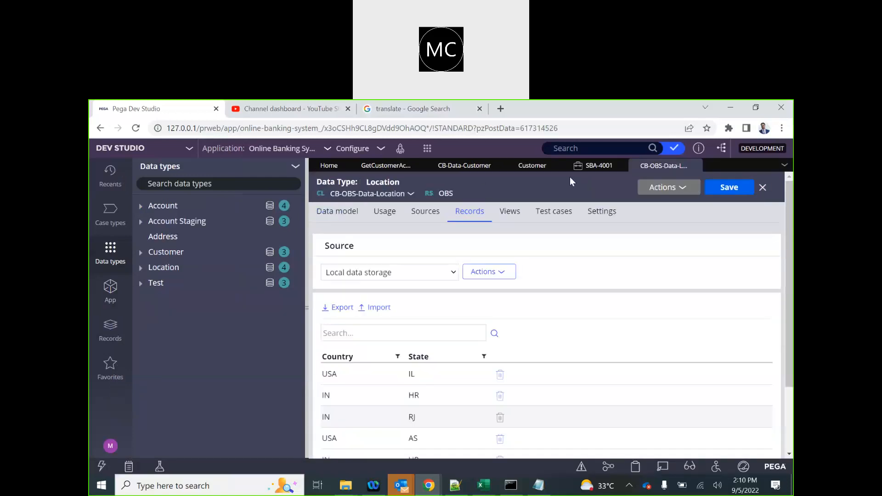
Show the CB-OBS-Data-Location class in App Explorer and start a new Field Value record under its data model.
{"action": "left_click", "coordinate": [411, 195]}
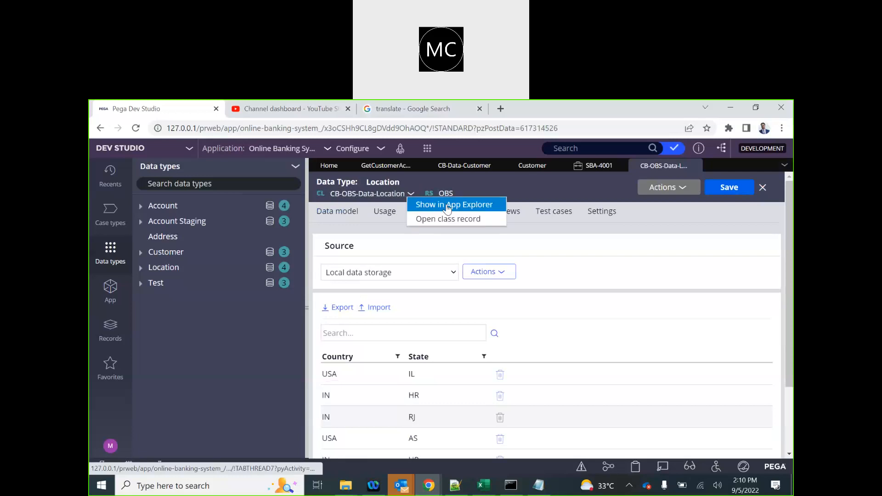
{"action": "left_click", "coordinate": [442, 207]}
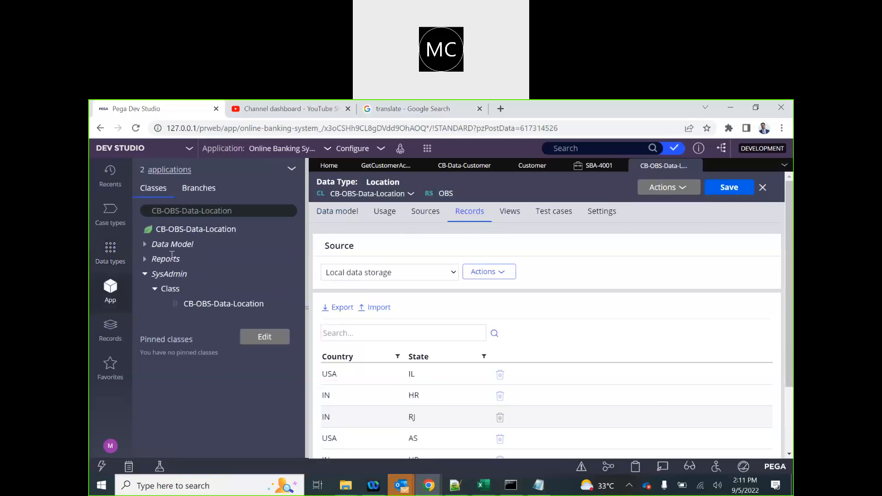
{"action": "right_click", "coordinate": [175, 244]}
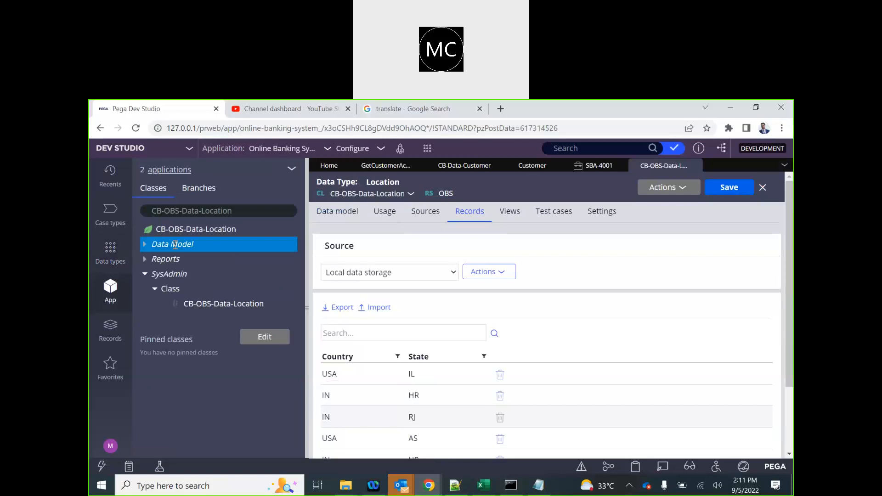
{"action": "mouse_move", "coordinate": [175, 260]}
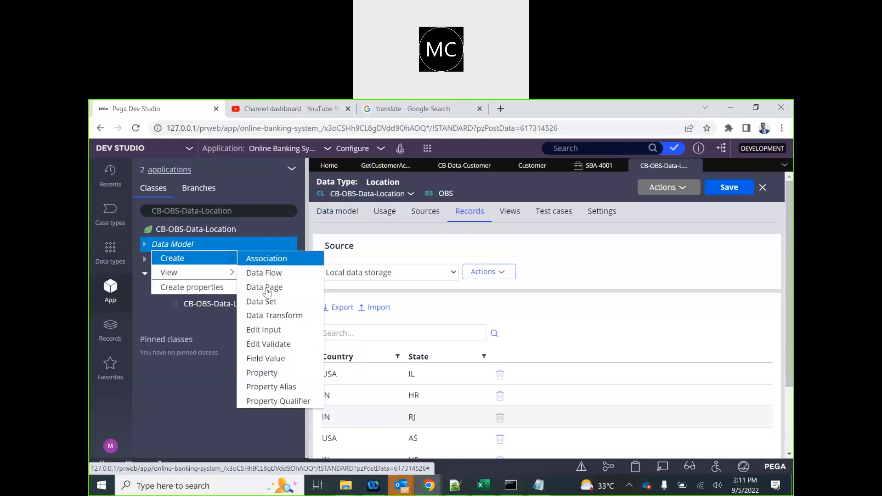
{"action": "left_click", "coordinate": [268, 363]}
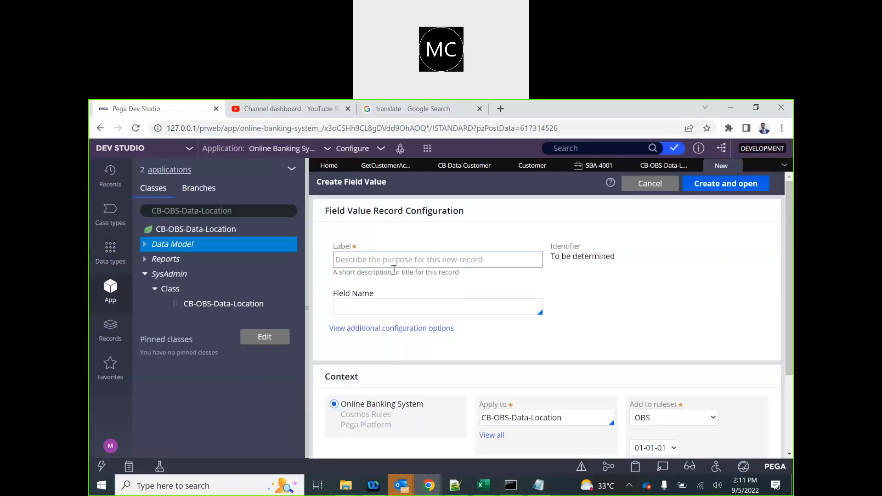
Create and open the field value with field name .Country and label In.
{"action": "left_click", "coordinate": [384, 300]}
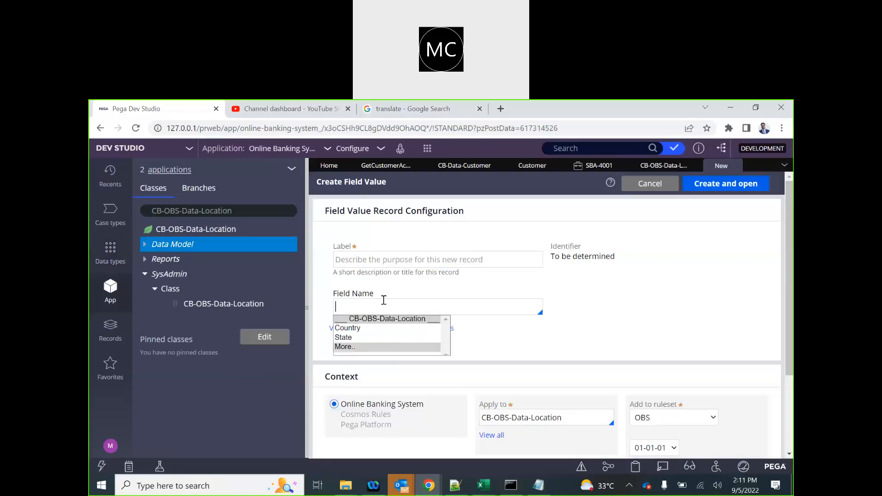
{"action": "key", "text": "Down"}
{"action": "key", "text": "Return"}
{"action": "left_click", "coordinate": [350, 255]}
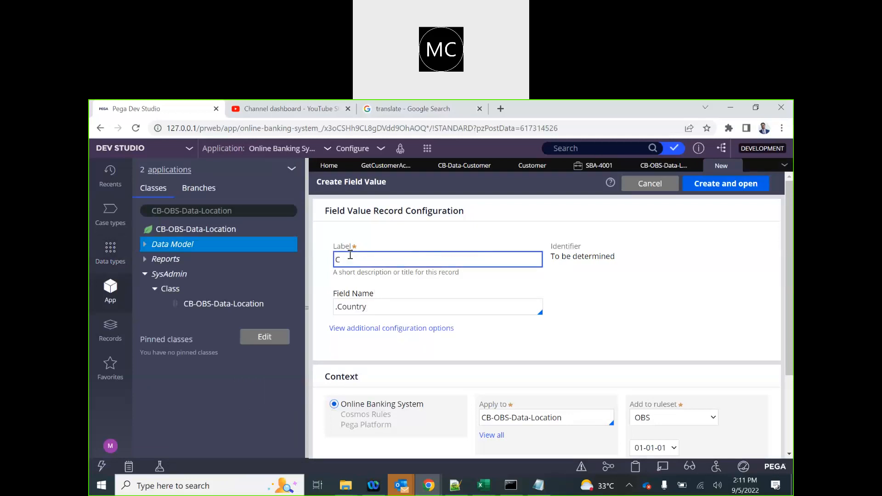
{"action": "type", "text": "IN"}
{"action": "key", "text": "BackSpace"}
{"action": "type", "text": "n"}
{"action": "left_click", "coordinate": [517, 221]}
{"action": "left_click", "coordinate": [713, 189]}
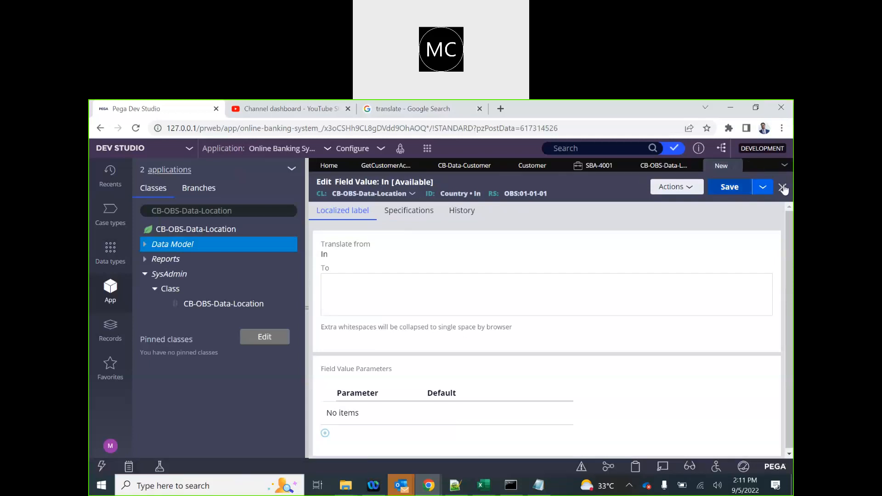
Save the Country field value as a new record labelled in, closing the original In record.
{"action": "left_click", "coordinate": [764, 188]}
{"action": "left_click", "coordinate": [725, 203]}
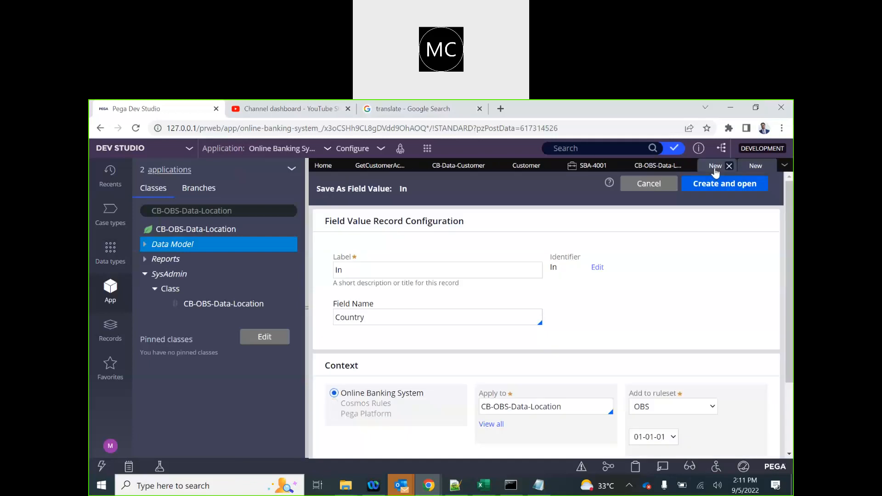
{"action": "left_click", "coordinate": [725, 167]}
{"action": "left_click", "coordinate": [728, 166]}
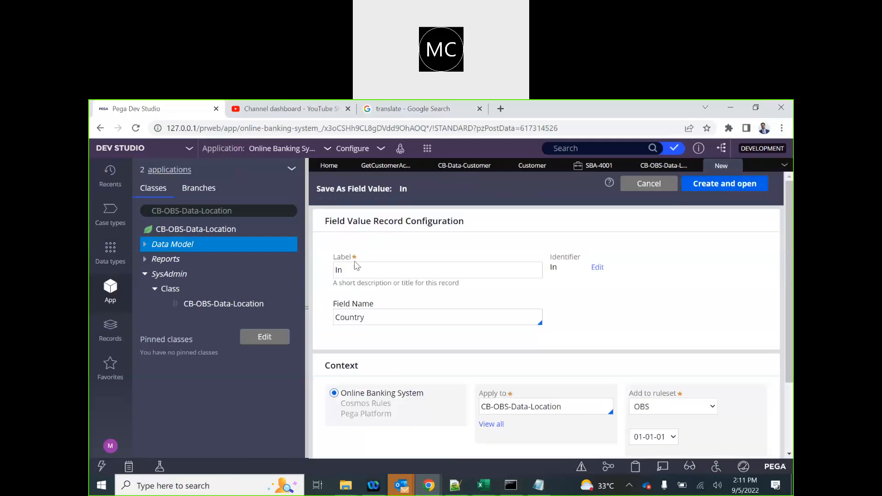
{"action": "left_click", "coordinate": [357, 268]}
{"action": "key", "text": "BackSpace"}
{"action": "type", "text": "in"}
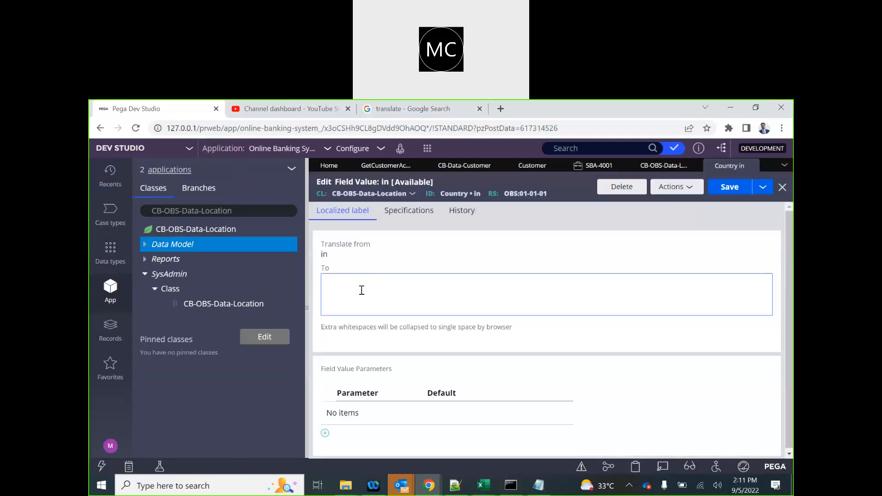
Set the localized label of the Country field value in to India and save the record.
{"action": "left_click", "coordinate": [360, 290]}
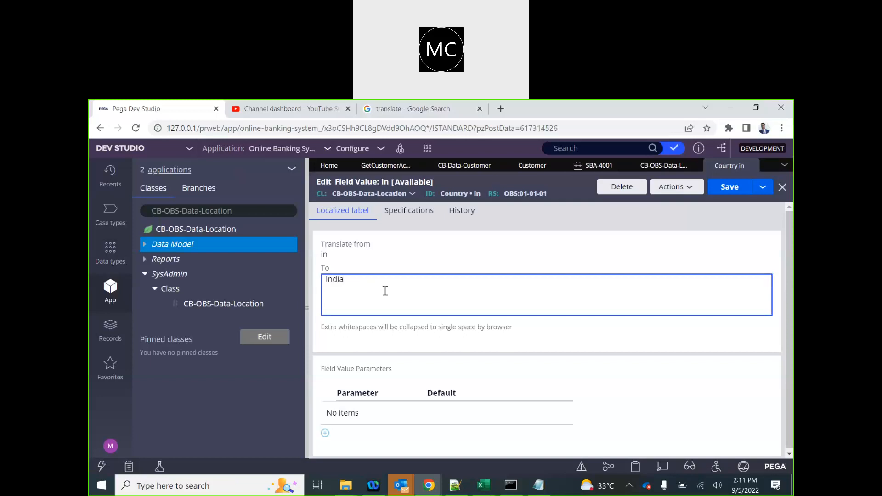
{"action": "left_click", "coordinate": [545, 229]}
{"action": "left_click", "coordinate": [729, 187]}
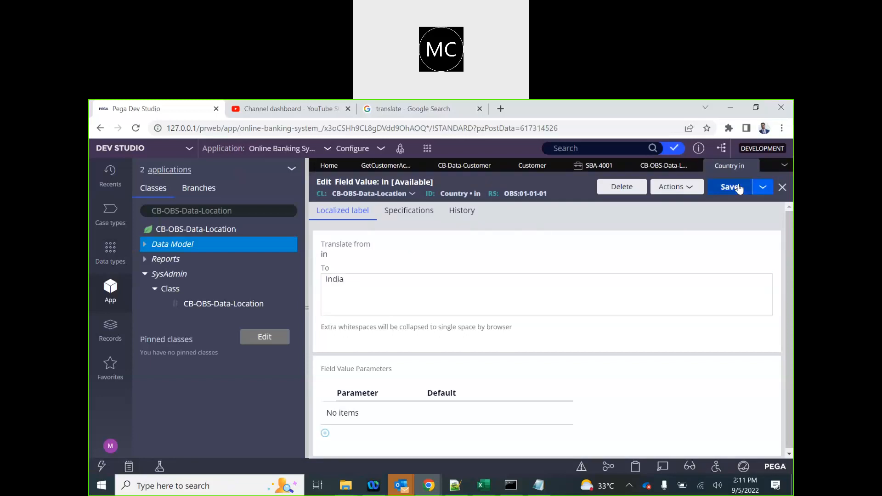
Refresh case SBA-4001, discarding its unsaved changes, and reopen the New Saving Account form.
{"action": "left_click", "coordinate": [595, 165]}
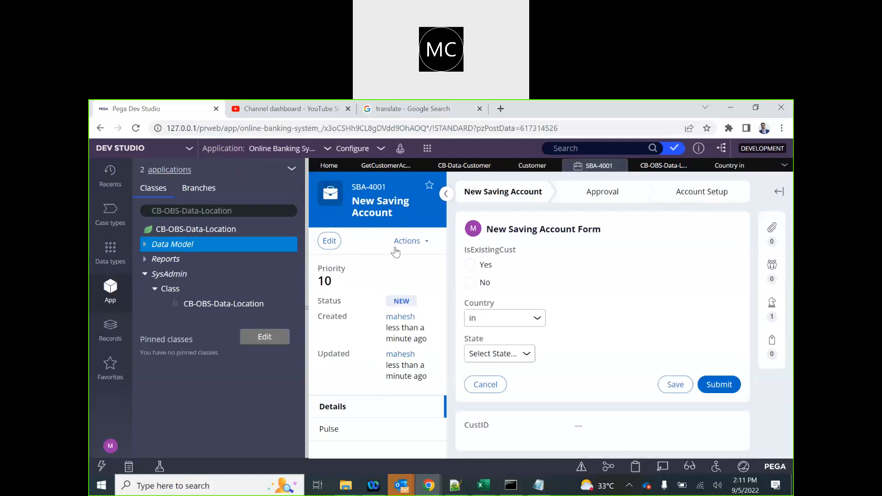
{"action": "left_click", "coordinate": [408, 241]}
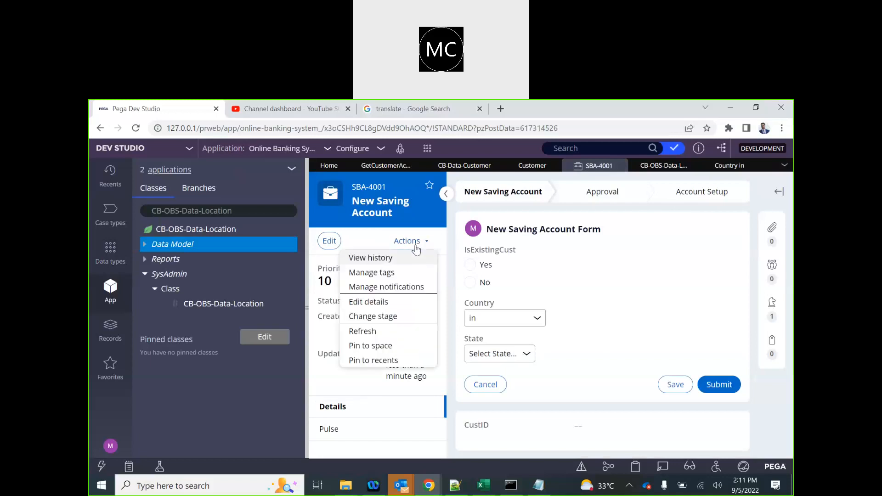
{"action": "left_click", "coordinate": [373, 334]}
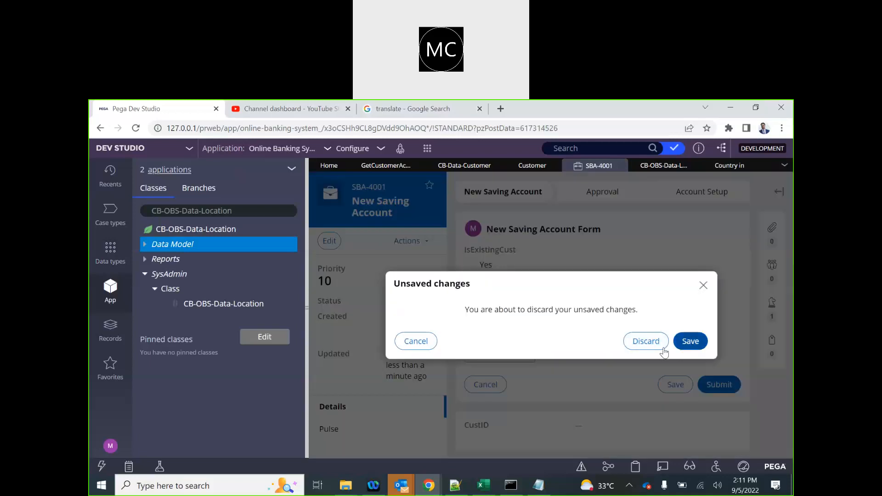
{"action": "left_click", "coordinate": [647, 342]}
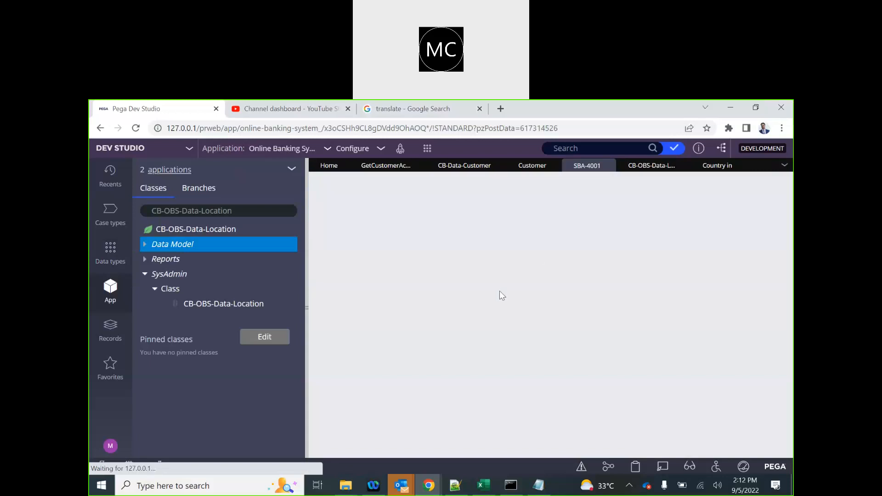
{"action": "left_click", "coordinate": [726, 254]}
Test the Country list on the refreshed form by selecting in, USA, and in again.
{"action": "left_click", "coordinate": [516, 309]}
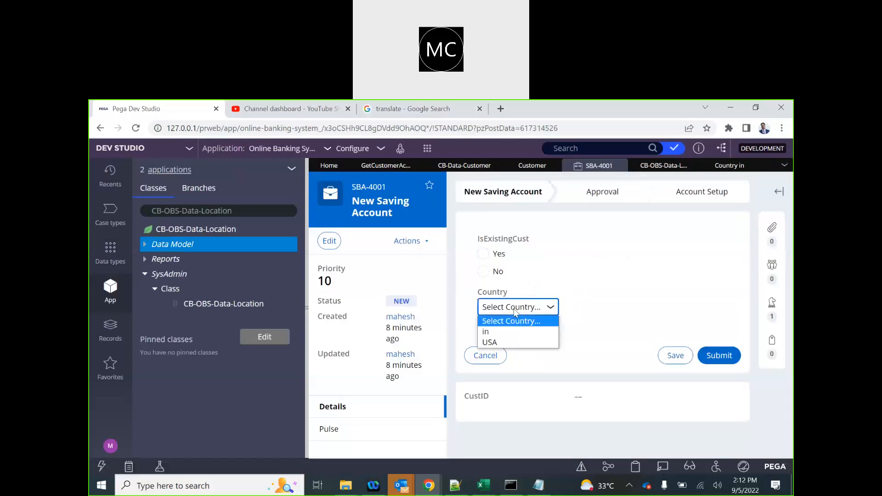
{"action": "left_click", "coordinate": [507, 337]}
{"action": "left_click", "coordinate": [517, 310]}
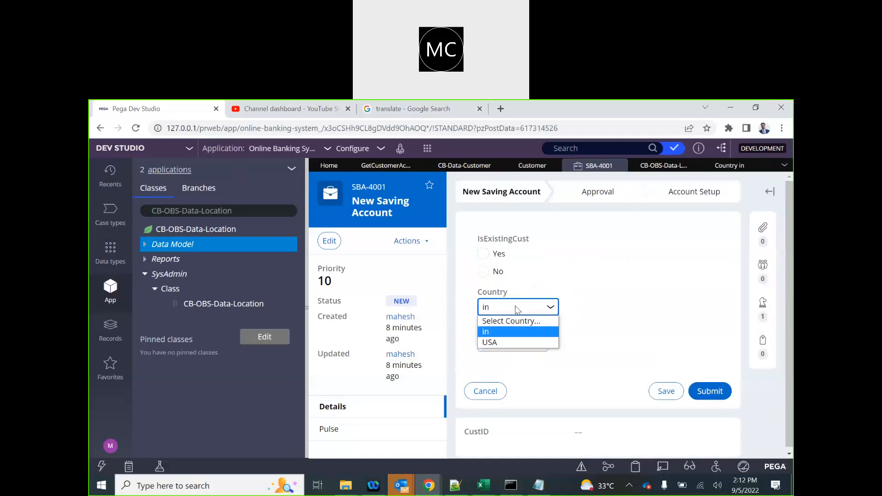
{"action": "left_click", "coordinate": [503, 342]}
{"action": "left_click", "coordinate": [518, 308]}
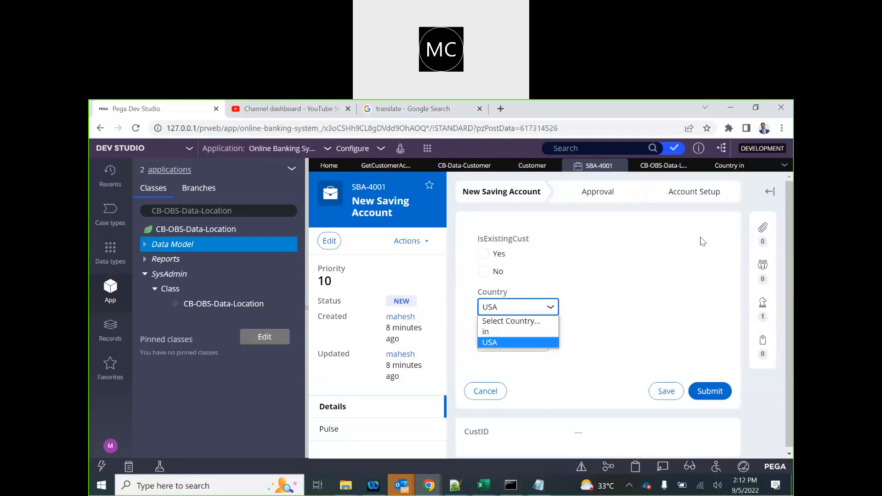
{"action": "left_click", "coordinate": [508, 331]}
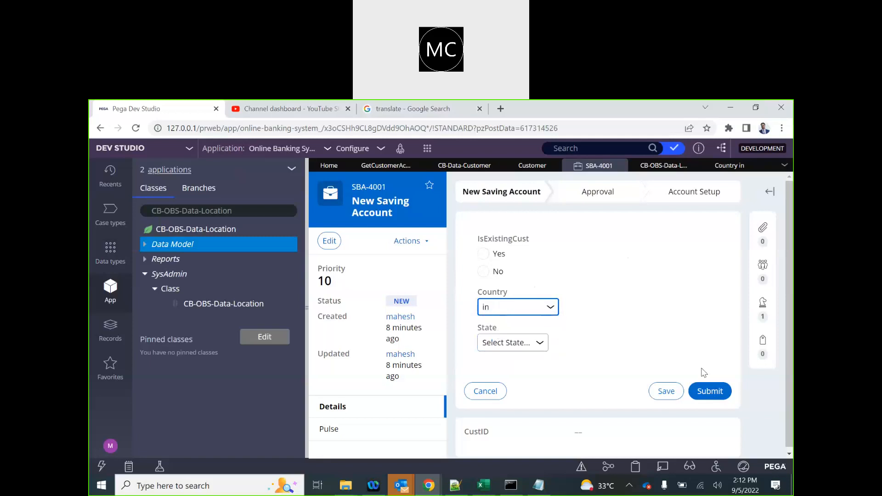
Open the New Saving Account Form section behind the Country dropdown by inspecting the live form, and open that dropdown's cell properties.
{"action": "left_click", "coordinate": [663, 467]}
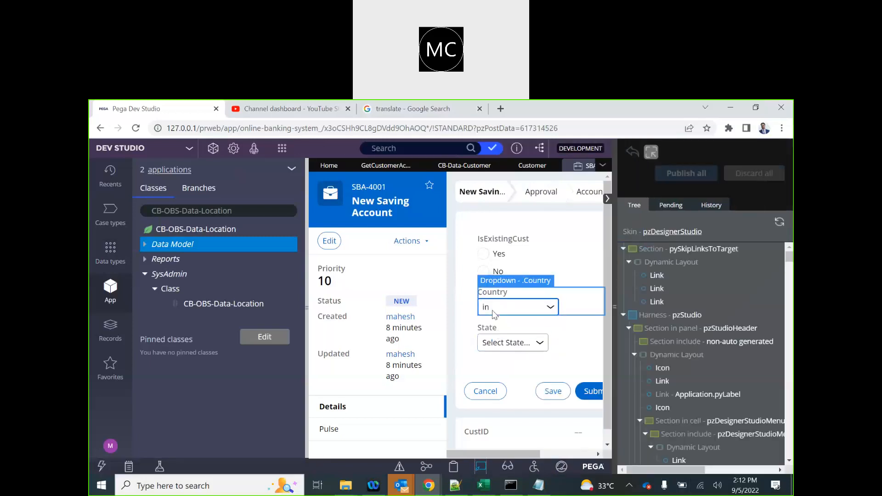
{"action": "left_click", "coordinate": [492, 310]}
{"action": "left_click", "coordinate": [552, 284]}
{"action": "left_click", "coordinate": [307, 306]}
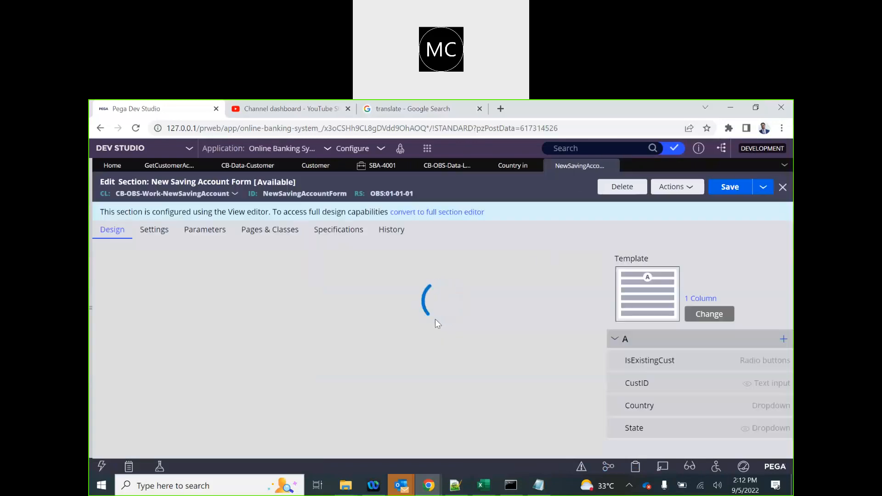
{"action": "left_click", "coordinate": [154, 386]}
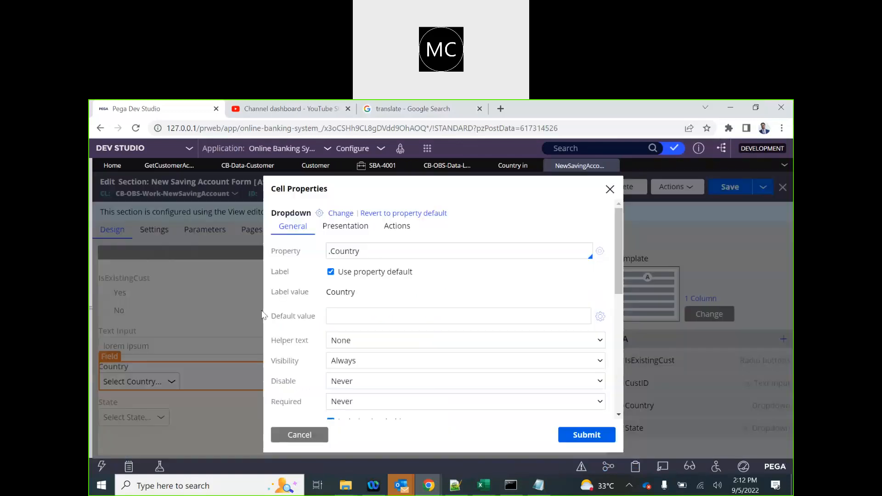
Examine the Country dropdown's presentation settings, including its read-only value choices, read-only format type and advanced presentation options.
{"action": "left_click", "coordinate": [345, 226]}
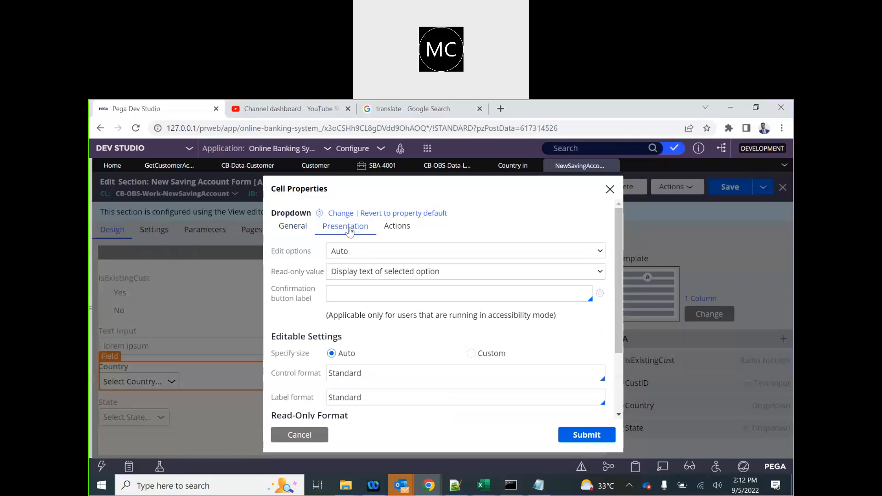
{"action": "left_click", "coordinate": [392, 275]}
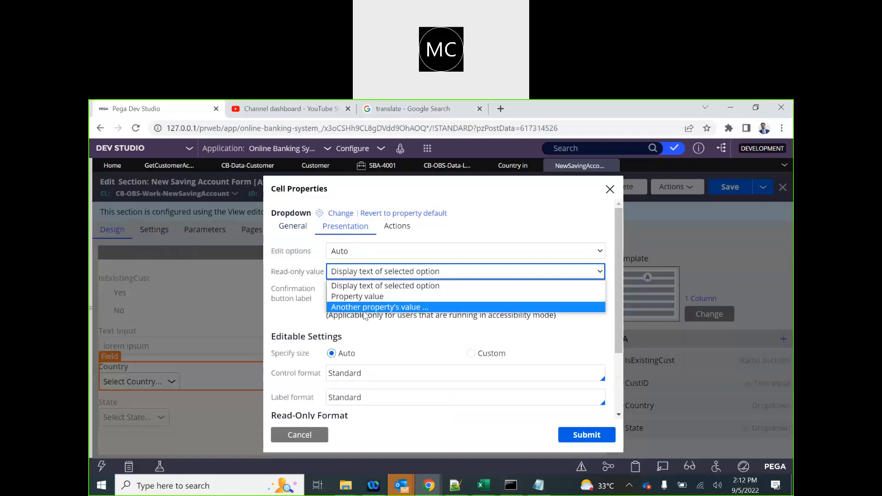
{"action": "left_click", "coordinate": [368, 287]}
{"action": "scroll", "coordinate": [381, 355], "scroll_direction": "down", "scroll_amount": 2}
{"action": "left_click", "coordinate": [381, 346]}
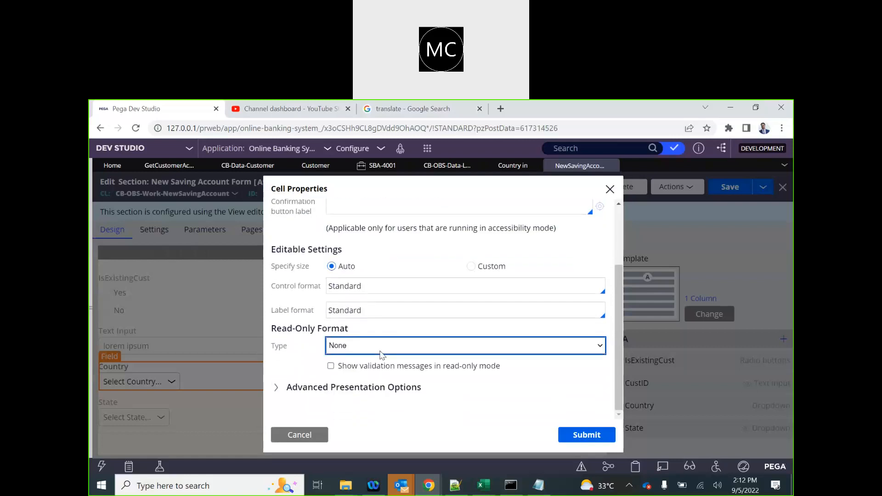
{"action": "left_click", "coordinate": [347, 388]}
{"action": "scroll", "coordinate": [344, 388], "scroll_direction": "down", "scroll_amount": 2}
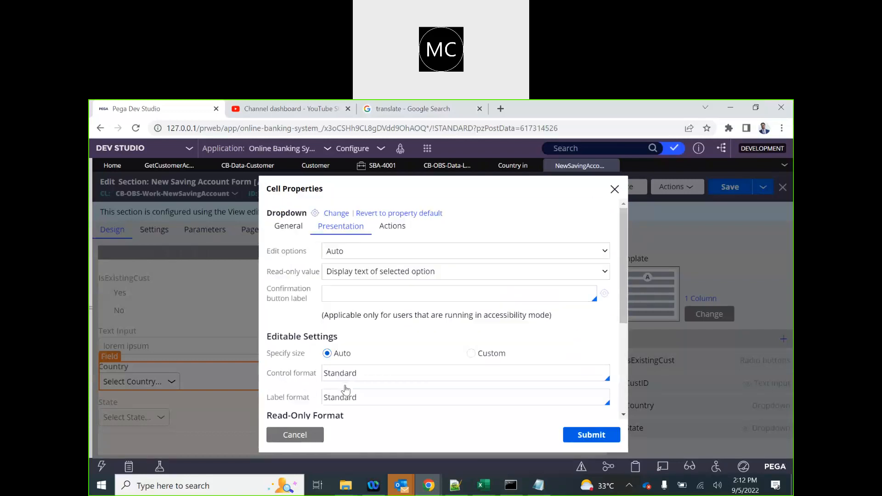
Examine the Country dropdown's list source settings for data page, value and display text, and submit the cell properties.
{"action": "left_click", "coordinate": [288, 226]}
{"action": "scroll", "coordinate": [372, 352], "scroll_direction": "down", "scroll_amount": 5}
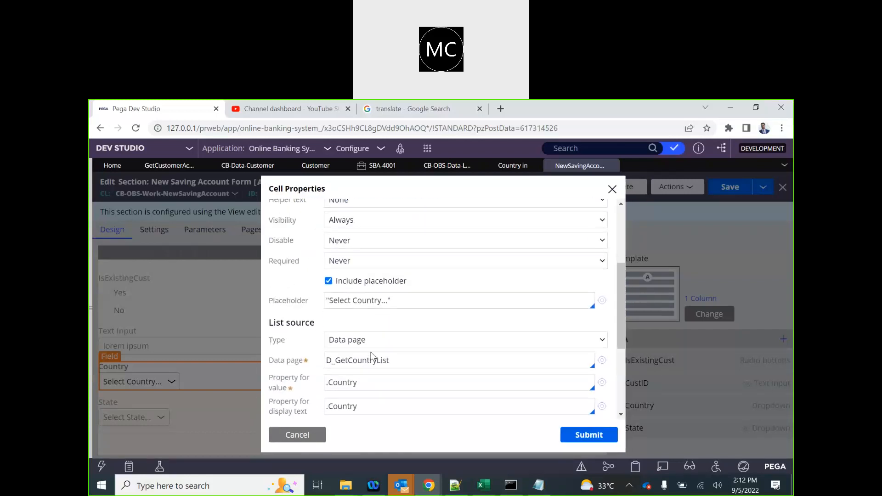
{"action": "scroll", "coordinate": [372, 352], "scroll_direction": "down", "scroll_amount": 2}
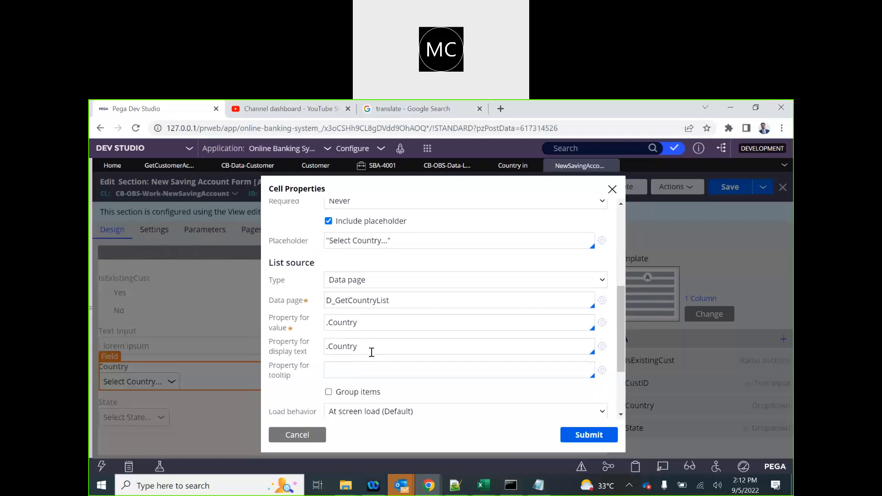
{"action": "scroll", "coordinate": [372, 352], "scroll_direction": "down", "scroll_amount": 3}
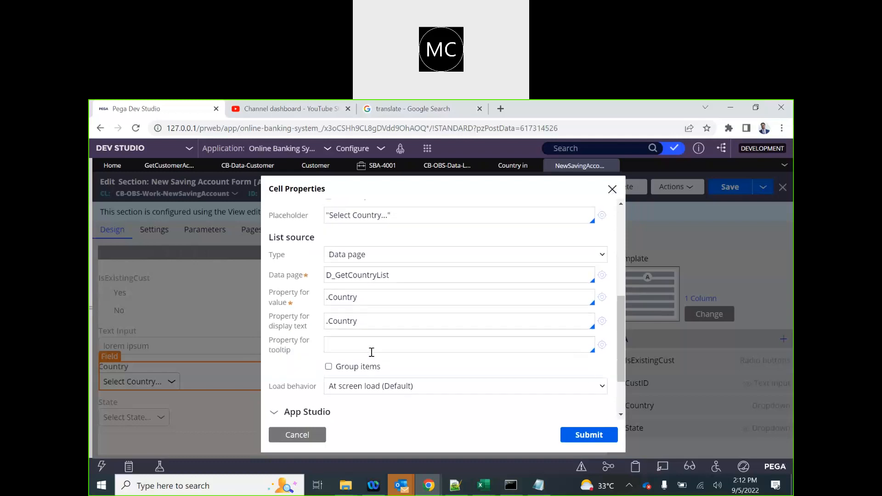
{"action": "left_click", "coordinate": [569, 434]}
Create another New Saving Account case and test its Country and State lists.
{"action": "left_click", "coordinate": [428, 148]}
{"action": "mouse_move", "coordinate": [464, 159]}
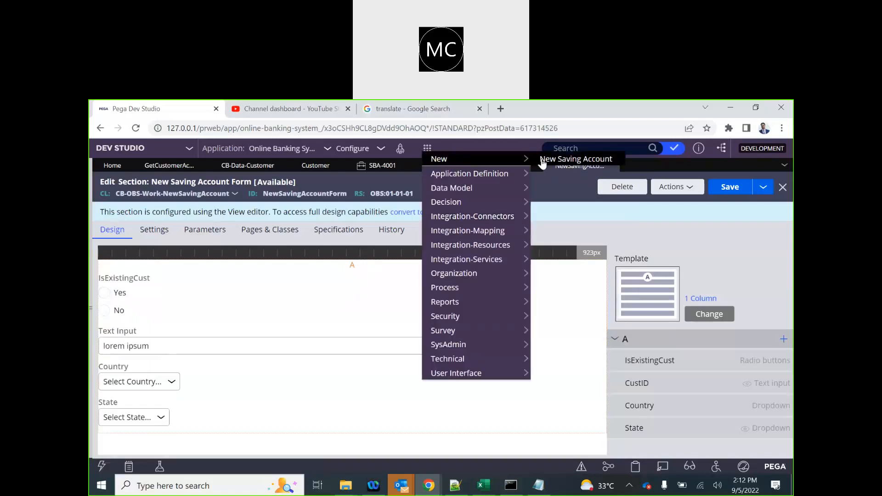
{"action": "left_click", "coordinate": [558, 160]}
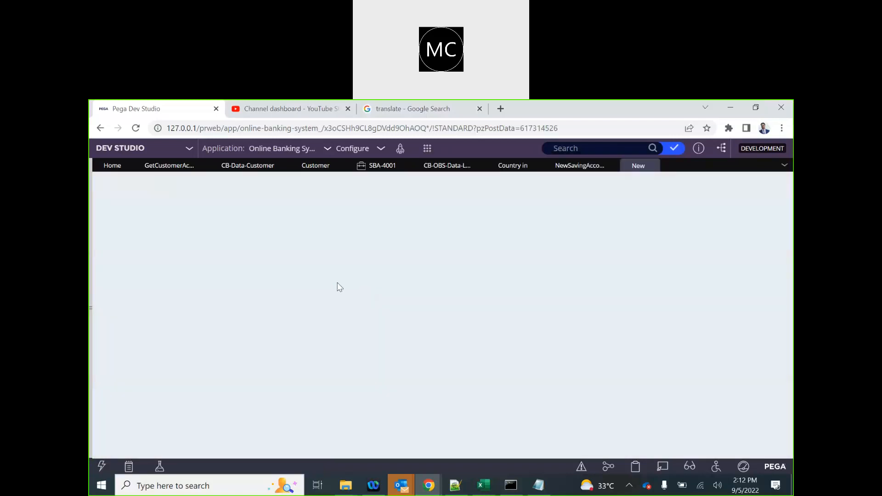
{"action": "left_click", "coordinate": [325, 325]}
{"action": "left_click", "coordinate": [325, 344]}
{"action": "left_click", "coordinate": [360, 318]}
{"action": "left_click", "coordinate": [335, 354]}
Try to save the Country field value in as a new record labelled IN for CB-OBS-Data-Location in ruleset OBS 01-01-01.
{"action": "left_click", "coordinate": [581, 169]}
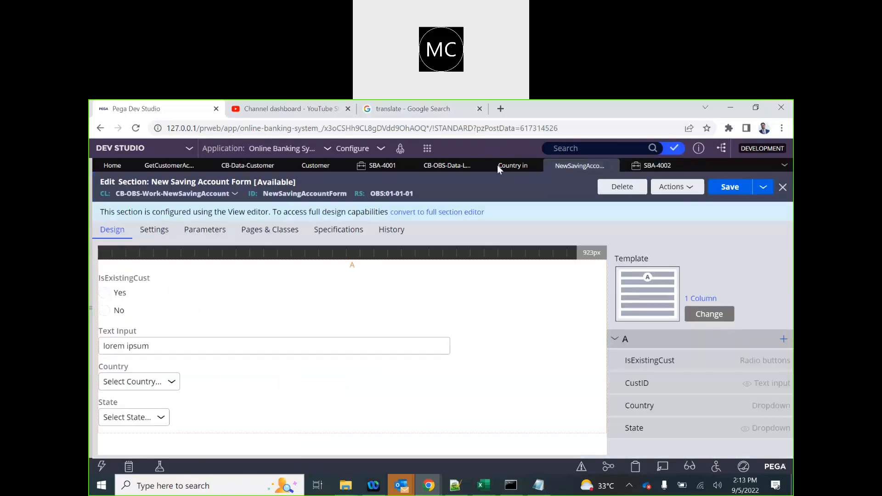
{"action": "left_click", "coordinate": [510, 166]}
{"action": "double_click", "coordinate": [105, 255]}
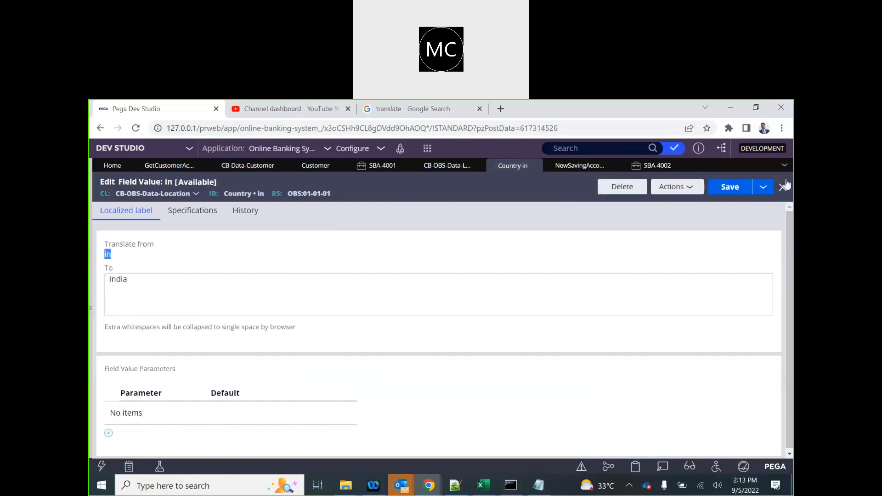
{"action": "left_click", "coordinate": [764, 187]}
{"action": "left_click", "coordinate": [662, 201]}
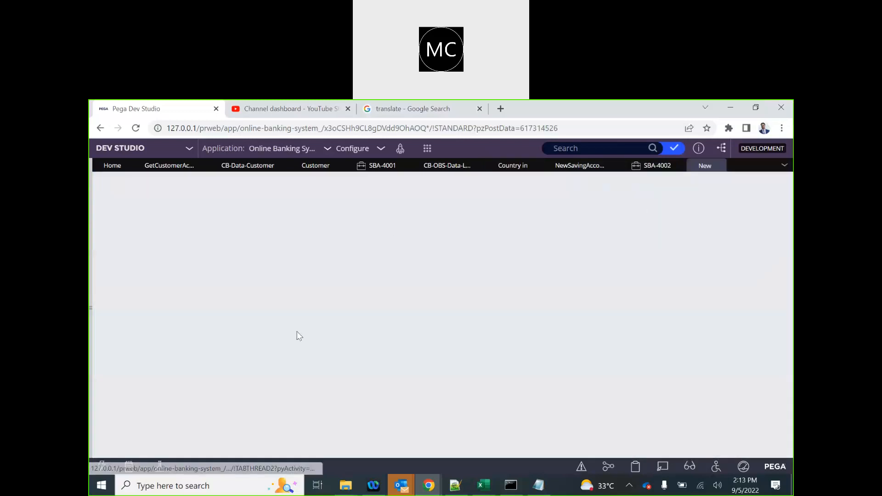
{"action": "left_click", "coordinate": [154, 275]}
{"action": "key", "text": "BackSpace"}
{"action": "key", "text": "BackSpace"}
{"action": "type", "text": "IN"}
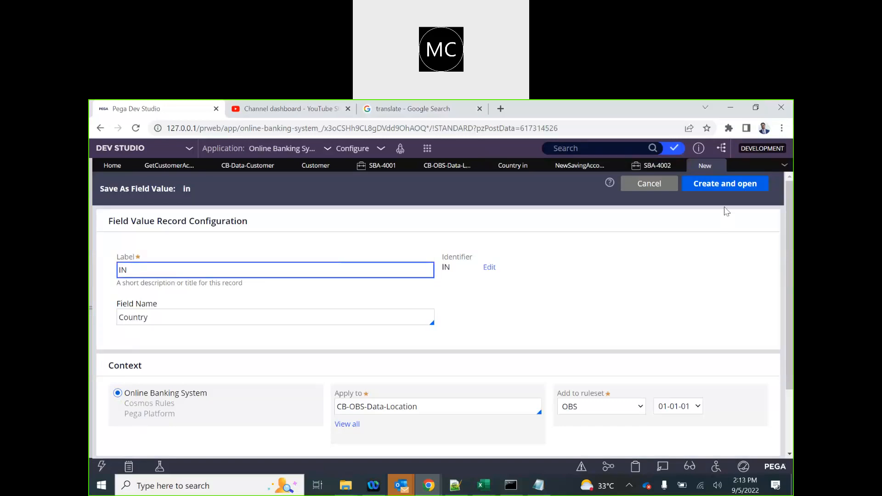
{"action": "left_click", "coordinate": [703, 191]}
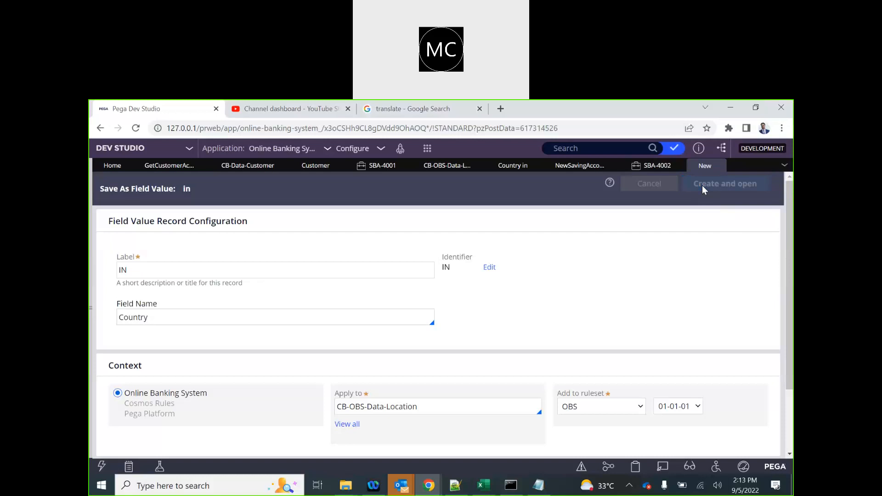
{"action": "left_click", "coordinate": [177, 306]}
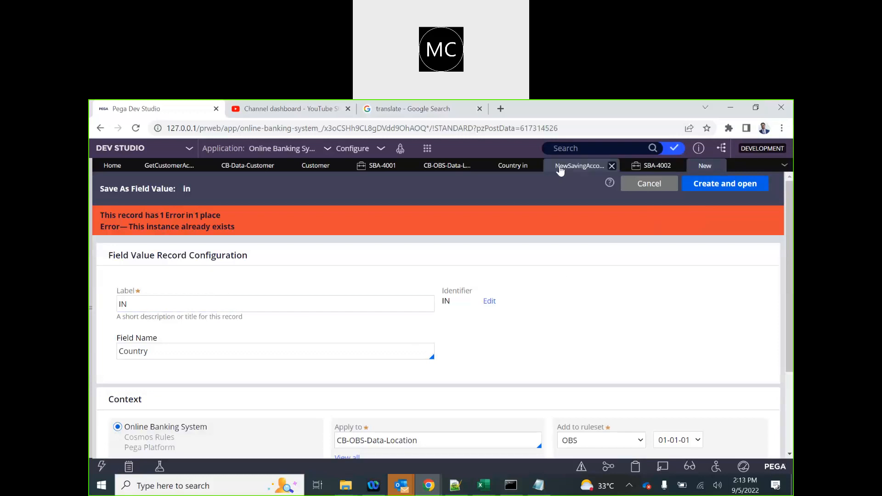
Delete the Country field value in, giving d as the comment.
{"action": "left_click", "coordinate": [514, 168]}
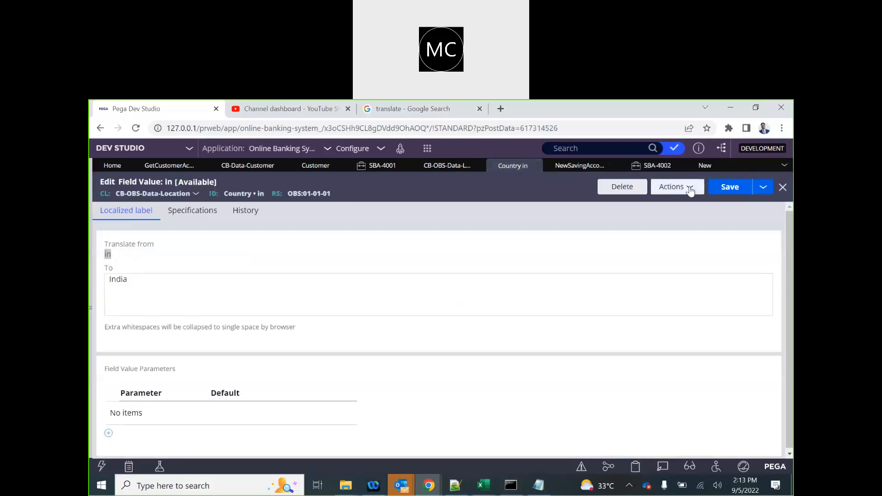
{"action": "left_click", "coordinate": [630, 190]}
{"action": "type", "text": "d"}
{"action": "key", "text": "Return"}
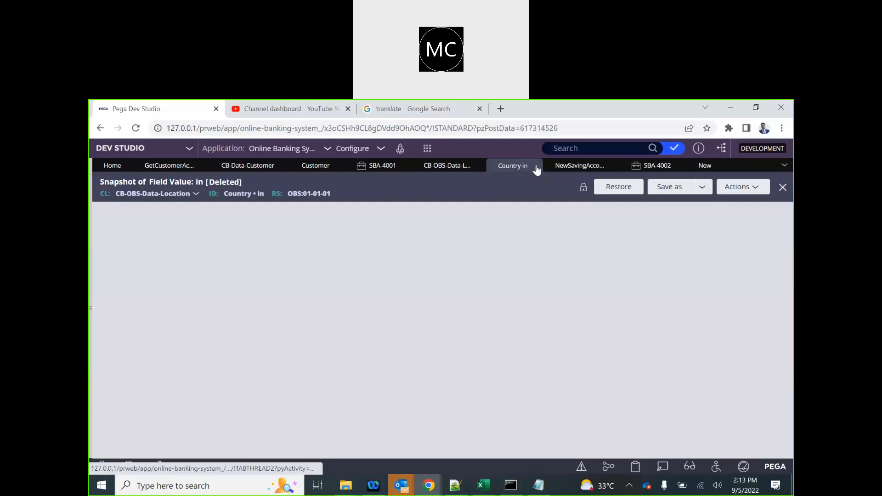
Close the deleted in record, then create the Country field value IN from the pending save-as form and save it.
{"action": "left_click", "coordinate": [536, 166]}
{"action": "left_click", "coordinate": [705, 179]}
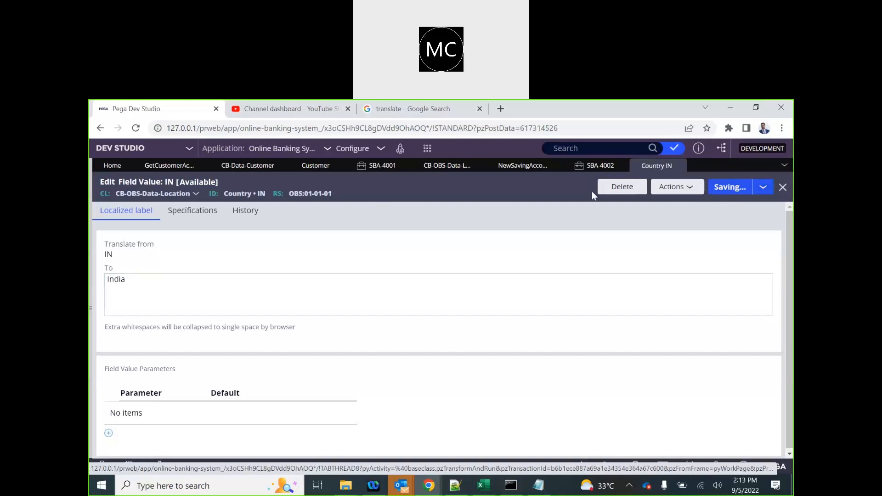
Close case SBA-4002, discarding its unsaved changes.
{"action": "left_click", "coordinate": [593, 170]}
{"action": "left_click", "coordinate": [622, 166]}
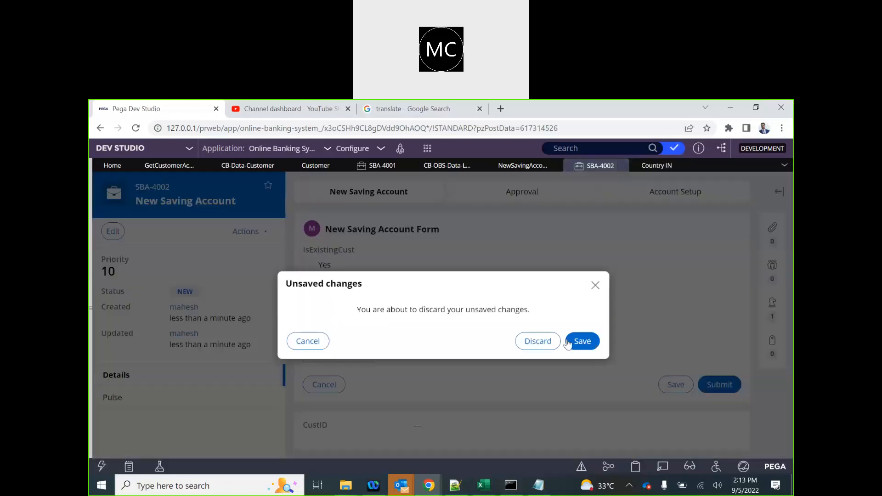
{"action": "left_click", "coordinate": [534, 341]}
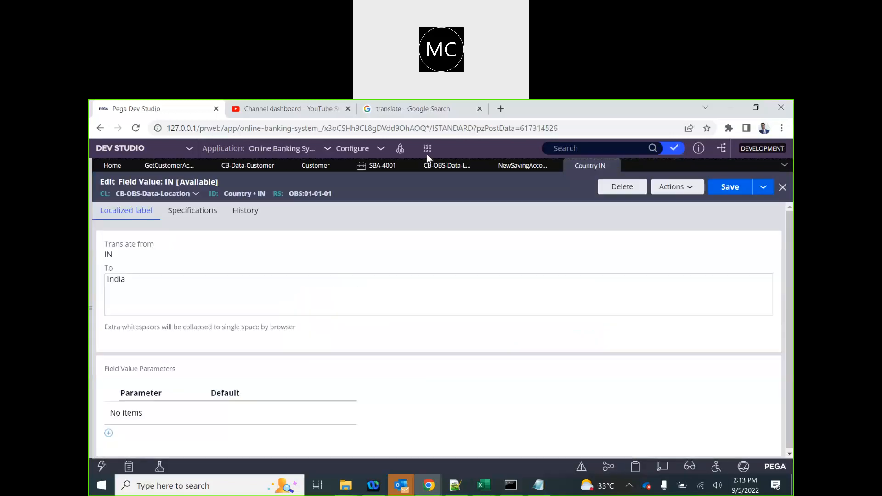
{"action": "left_click", "coordinate": [421, 325]}
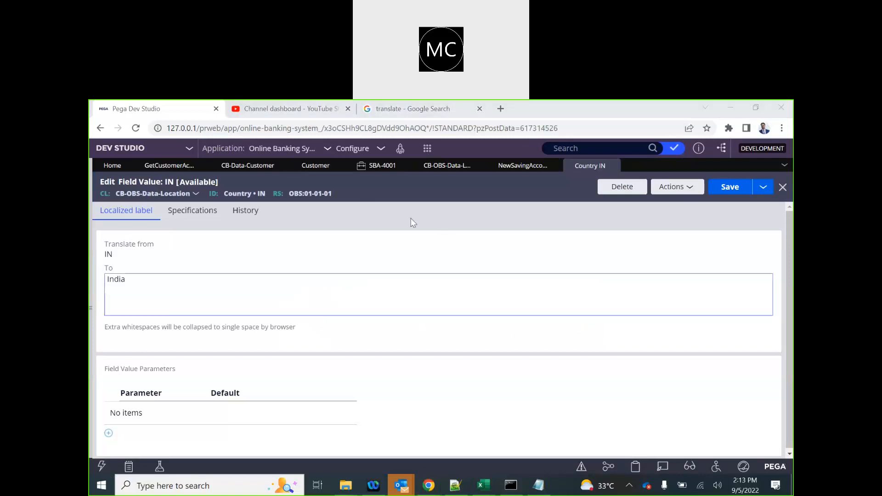
Create a fresh New Saving Account case and test its lists with country in and state HR.
{"action": "left_click", "coordinate": [427, 148]}
{"action": "mouse_move", "coordinate": [500, 160]}
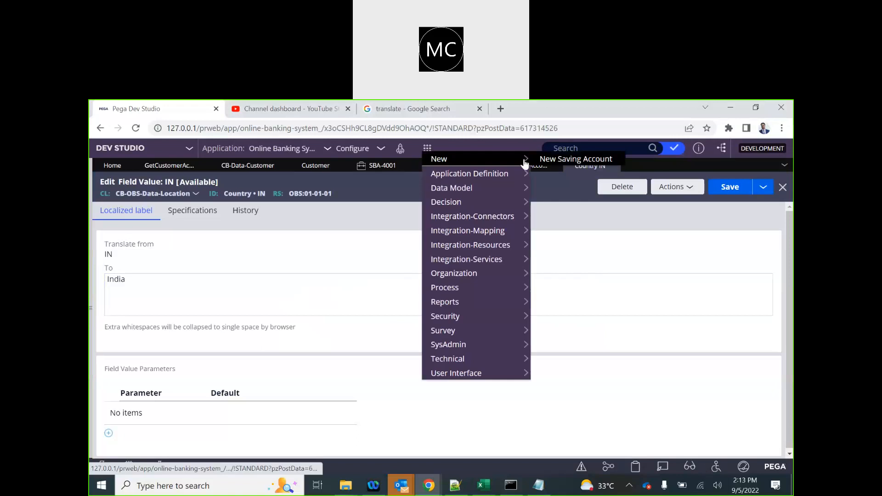
{"action": "left_click", "coordinate": [548, 161]}
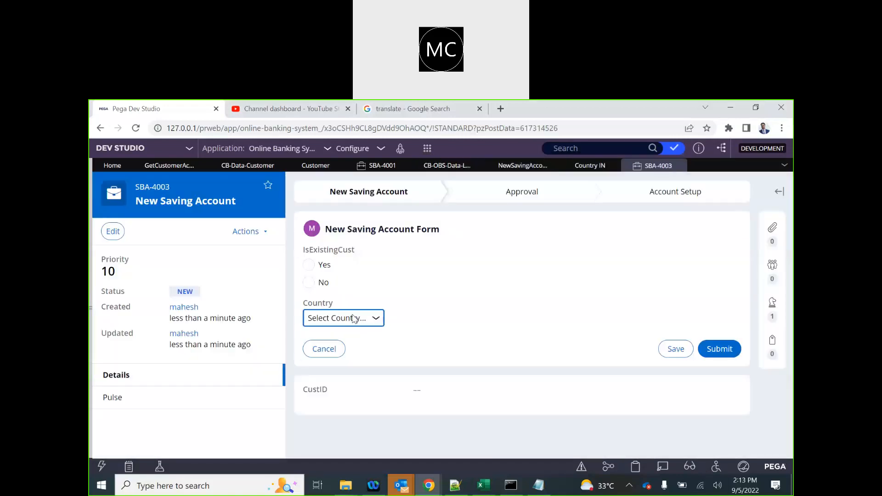
{"action": "left_click", "coordinate": [354, 319]}
{"action": "left_click", "coordinate": [338, 342]}
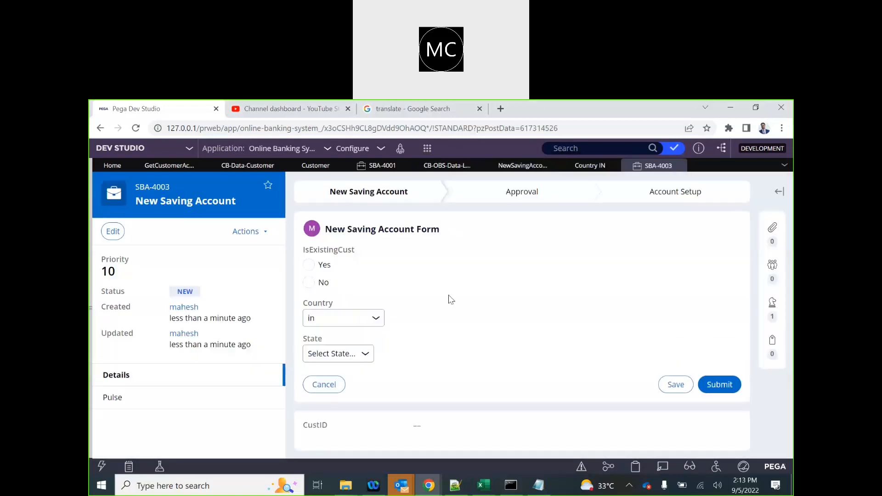
{"action": "left_click", "coordinate": [349, 354]}
{"action": "left_click", "coordinate": [314, 380]}
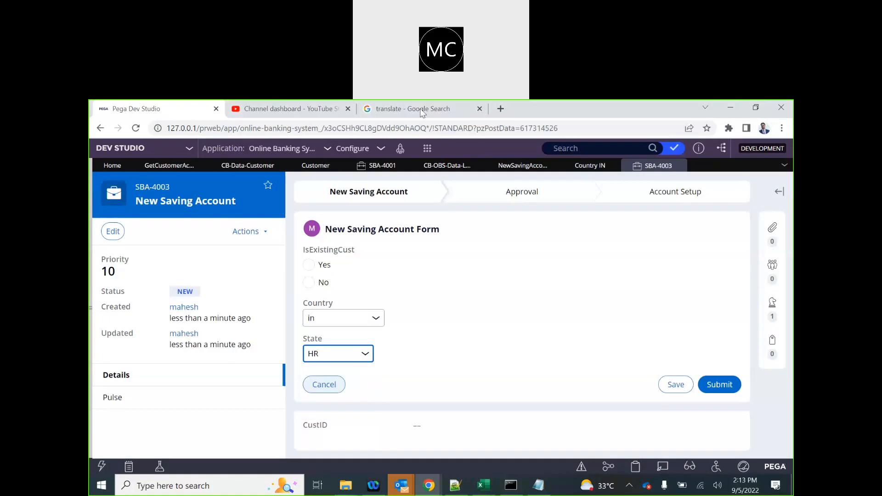
{"action": "left_click", "coordinate": [422, 113]}
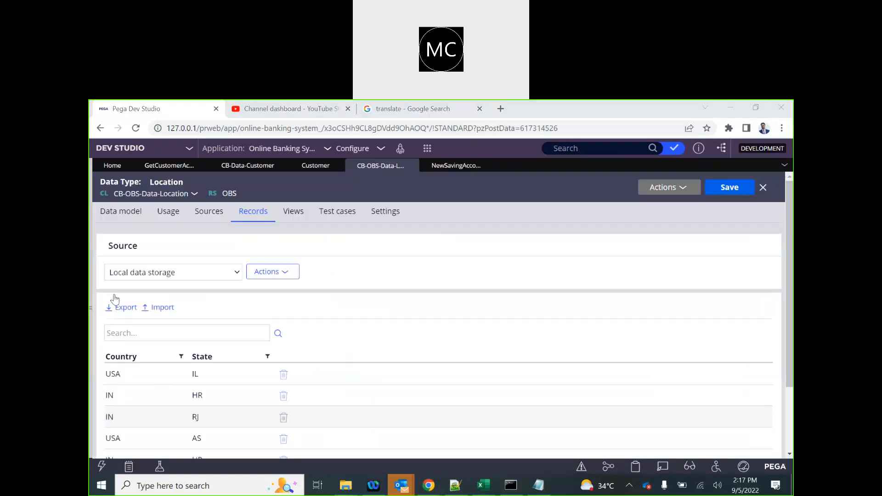
{"action": "left_click", "coordinate": [330, 246]}
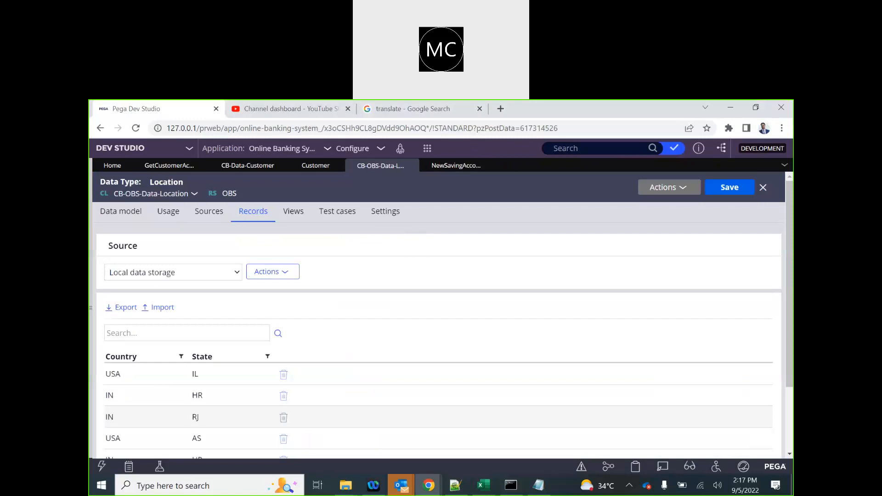
{"action": "left_click", "coordinate": [456, 166]}
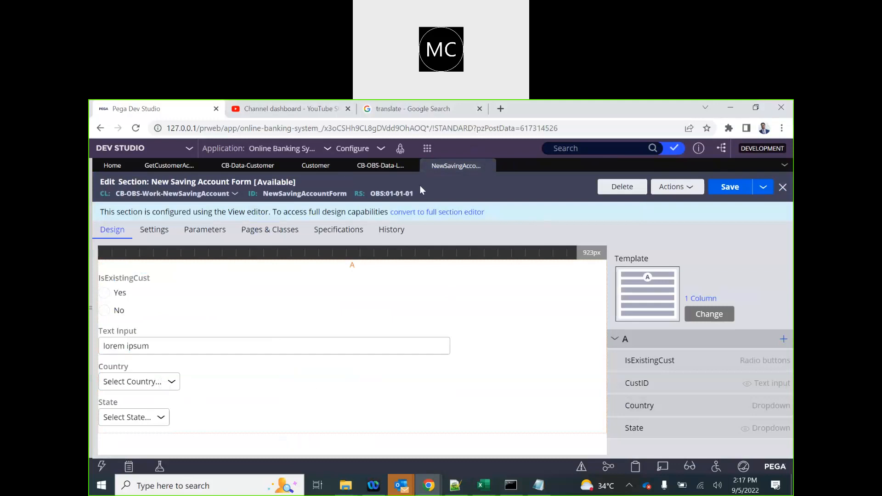
Open the list of Field Value rule instances in the application's data model records.
{"action": "left_click", "coordinate": [91, 308]}
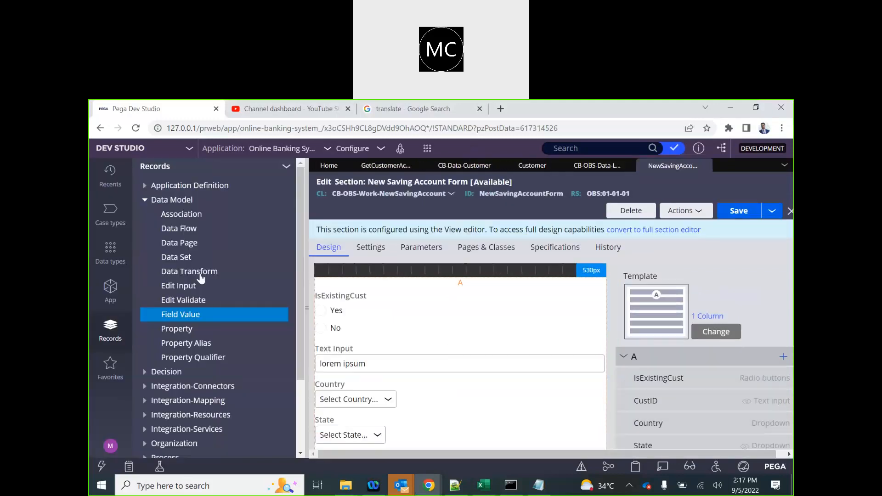
{"action": "left_click", "coordinate": [180, 316]}
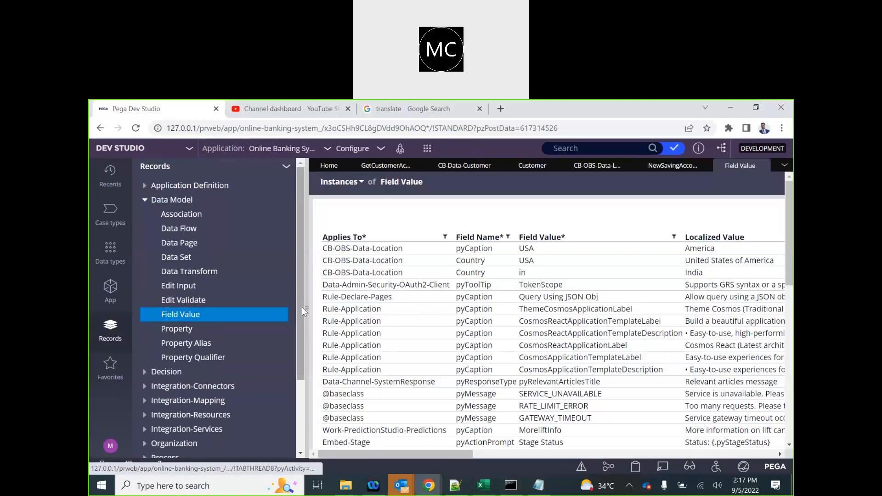
{"action": "left_click", "coordinate": [307, 306]}
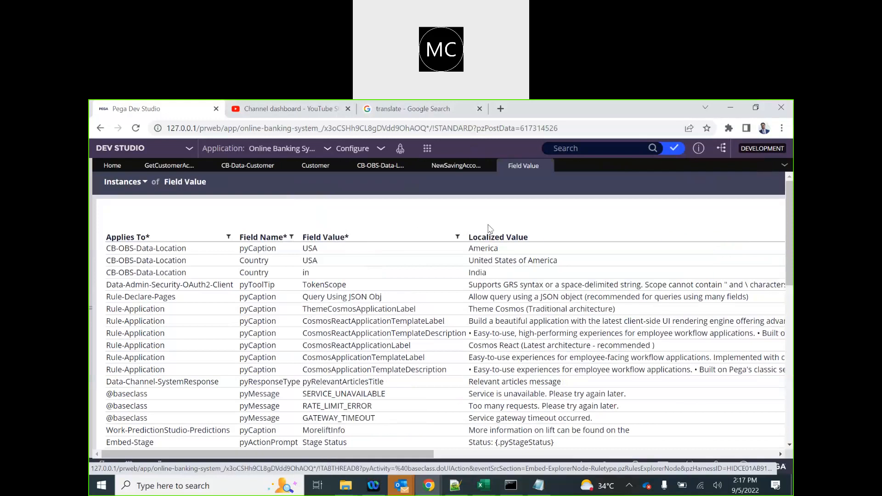
{"action": "left_click", "coordinate": [457, 236]}
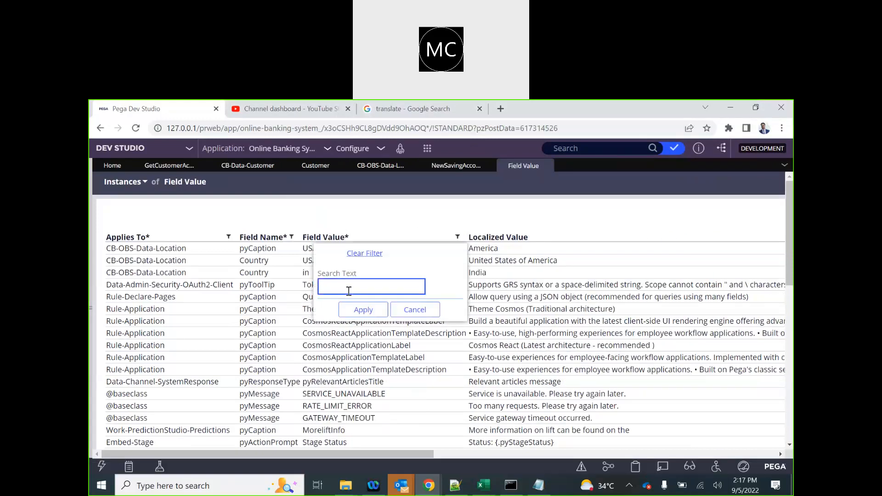
{"action": "left_click", "coordinate": [350, 310]}
{"action": "scroll", "coordinate": [349, 314], "scroll_direction": "down", "scroll_amount": 2}
{"action": "scroll", "coordinate": [329, 434], "scroll_direction": "right", "scroll_amount": 8}
{"action": "scroll", "coordinate": [436, 439], "scroll_direction": "left", "scroll_amount": 8}
{"action": "left_click", "coordinate": [305, 434]}
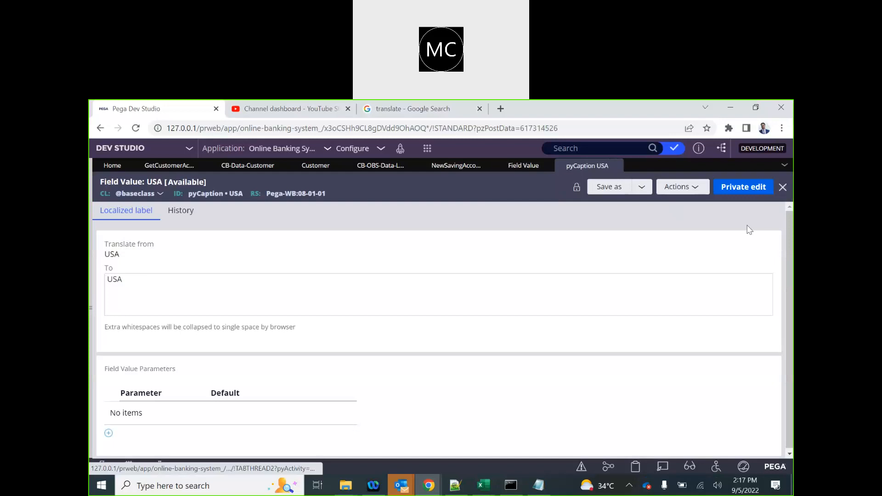
{"action": "left_click", "coordinate": [620, 188]}
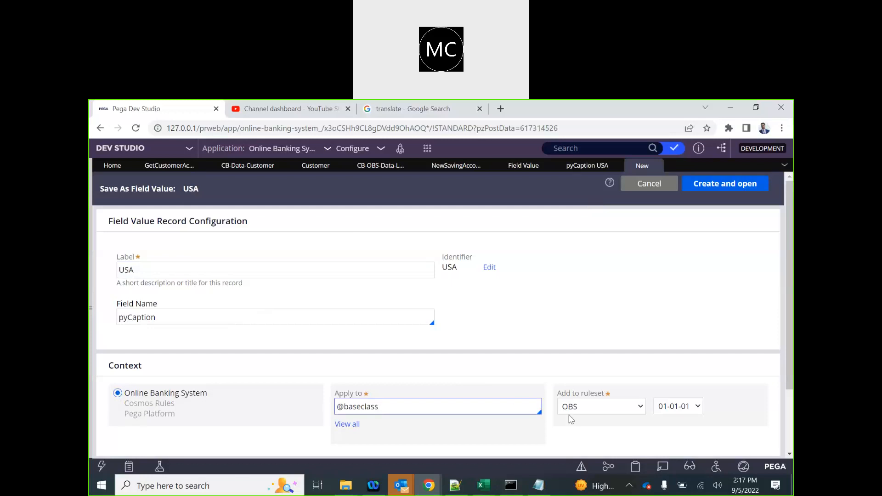
{"action": "left_click", "coordinate": [719, 187]}
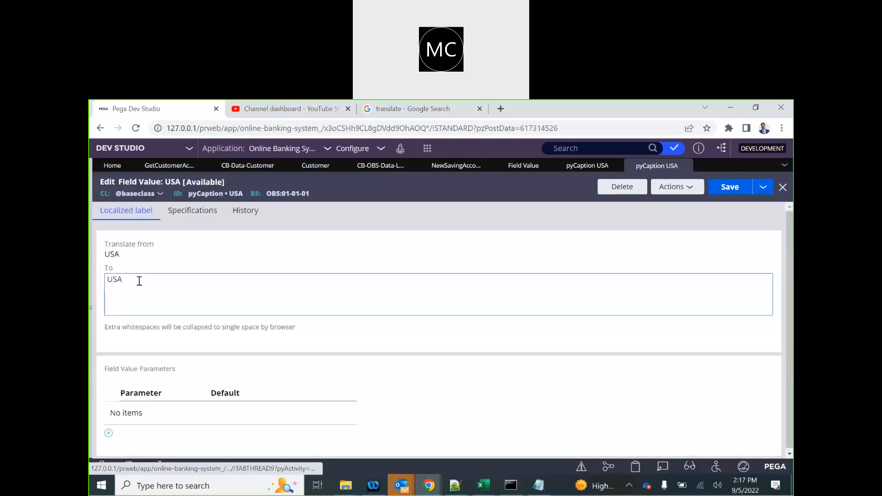
{"action": "left_click", "coordinate": [140, 281]}
{"action": "key", "text": "BackSpace"}
{"action": "key", "text": "BackSpace"}
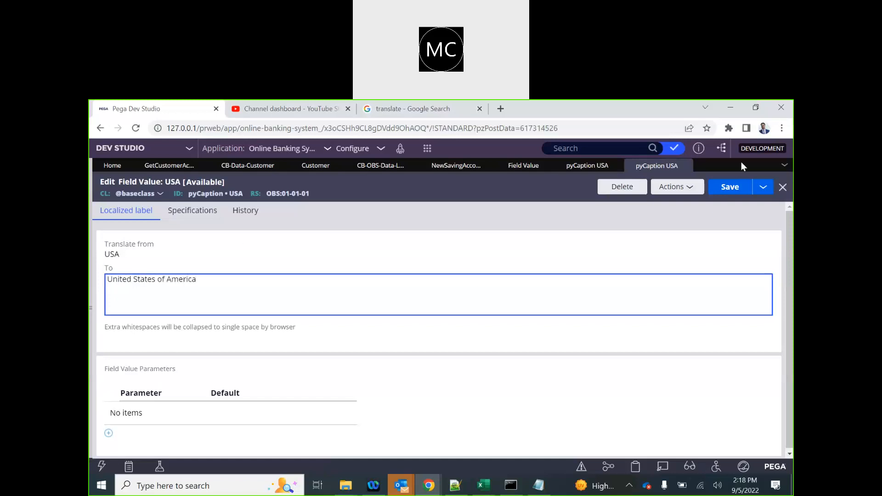
{"action": "left_click", "coordinate": [733, 189]}
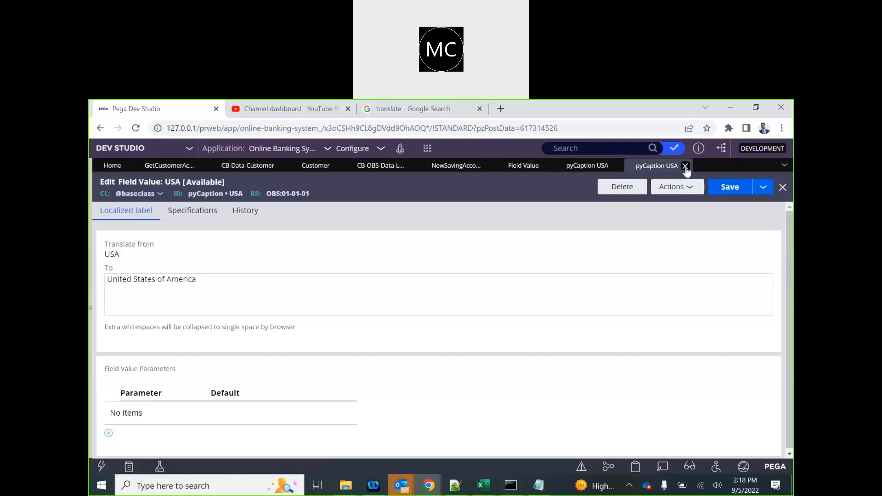
{"action": "left_click", "coordinate": [166, 278]}
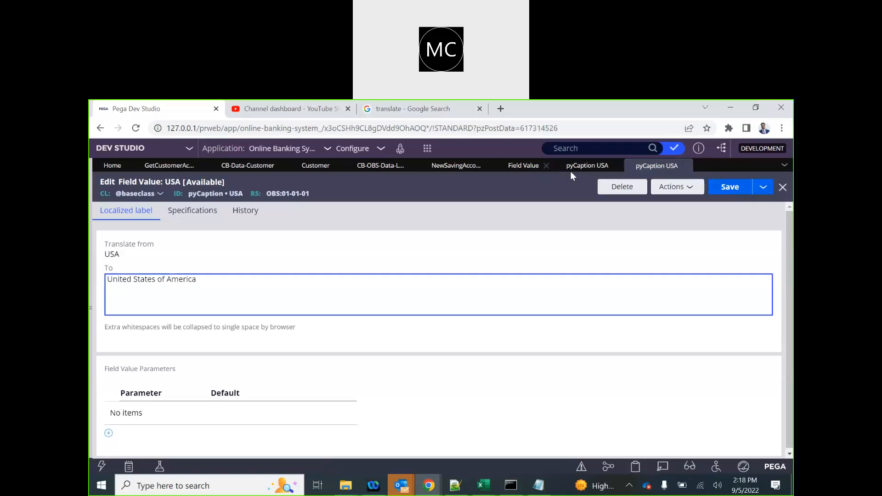
{"action": "left_click", "coordinate": [445, 155]}
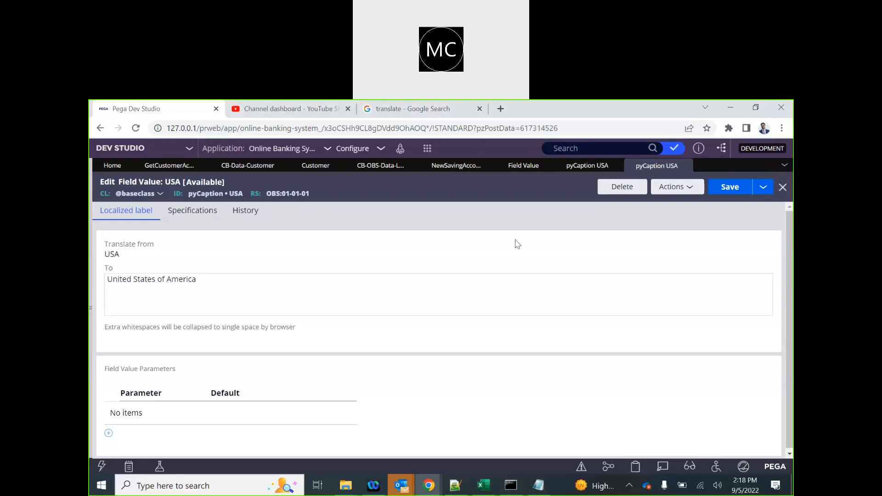
Create another New Saving Account case and choose United States of America as the country.
{"action": "left_click", "coordinate": [428, 148]}
{"action": "mouse_move", "coordinate": [482, 159]}
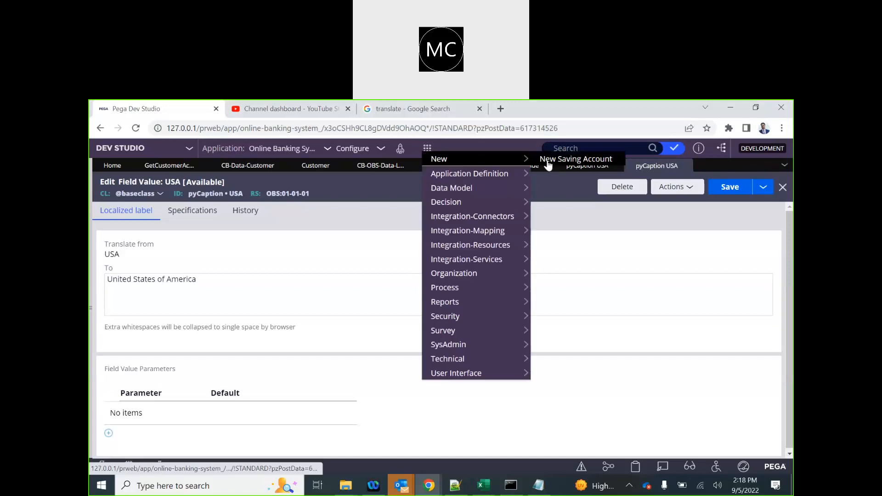
{"action": "left_click", "coordinate": [548, 160]}
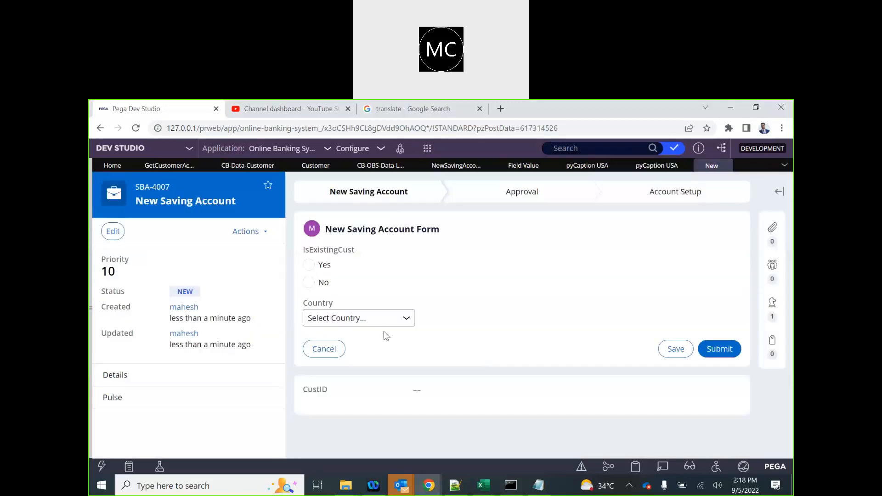
{"action": "left_click", "coordinate": [376, 319]}
{"action": "left_click", "coordinate": [386, 353]}
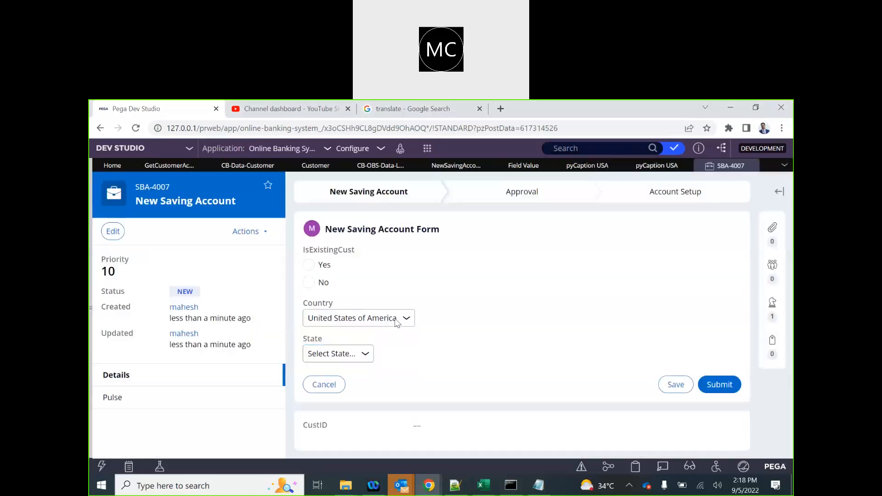
Return to the Field Value instance list and filter its field values by IN.
{"action": "left_click", "coordinate": [570, 168]}
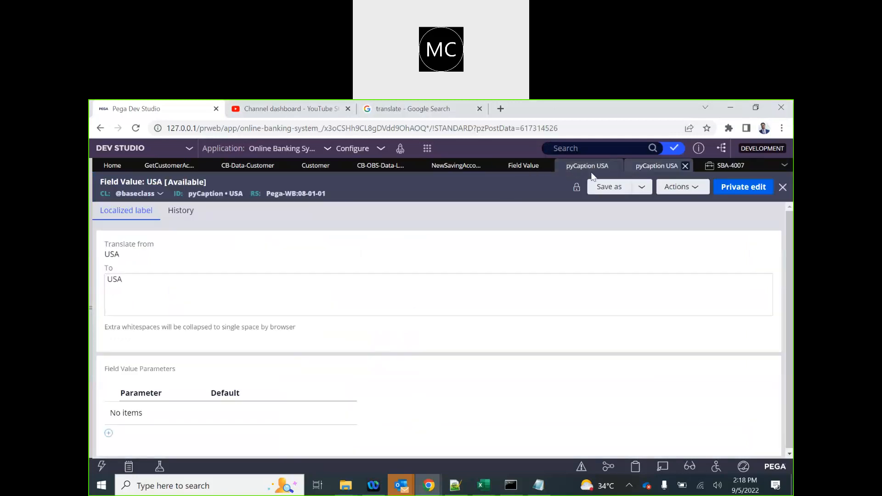
{"action": "left_click", "coordinate": [518, 168]}
{"action": "scroll", "coordinate": [656, 253], "scroll_direction": "right", "scroll_amount": 4}
{"action": "left_click", "coordinate": [663, 220]}
{"action": "double_click", "coordinate": [534, 270]}
{"action": "type", "text": "IN"}
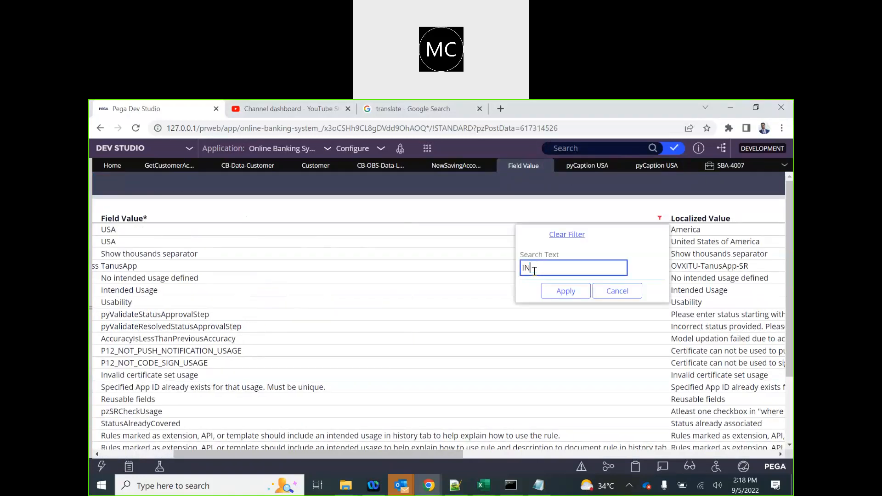
{"action": "left_click", "coordinate": [566, 292]}
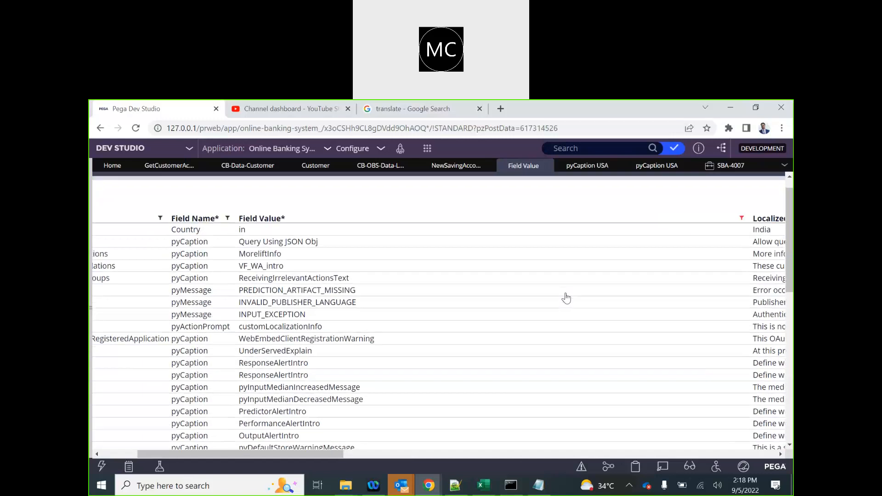
Look through the filtered rows and their columns for an existing IN caption record.
{"action": "scroll", "coordinate": [566, 298], "scroll_direction": "left", "scroll_amount": 3}
{"action": "scroll", "coordinate": [566, 299], "scroll_direction": "down", "scroll_amount": 10}
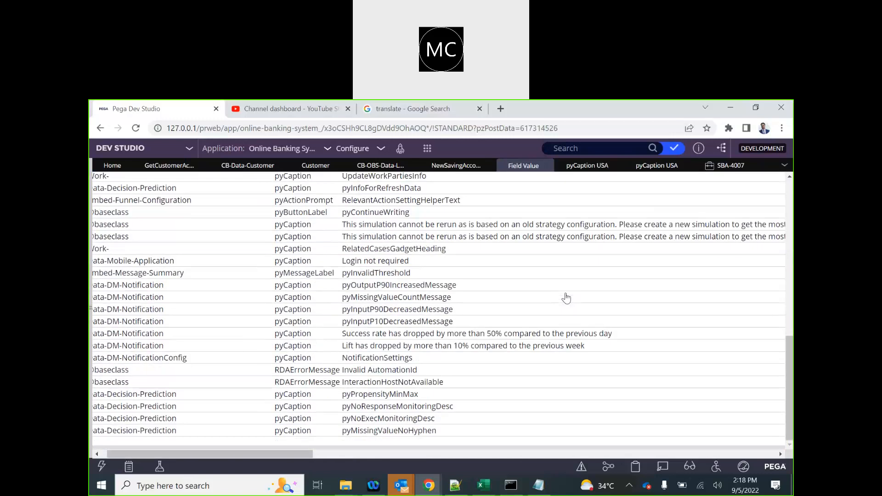
{"action": "scroll", "coordinate": [567, 298], "scroll_direction": "left", "scroll_amount": 1}
{"action": "scroll", "coordinate": [566, 298], "scroll_direction": "right", "scroll_amount": 10}
{"action": "scroll", "coordinate": [566, 298], "scroll_direction": "right", "scroll_amount": 5}
{"action": "scroll", "coordinate": [567, 299], "scroll_direction": "right", "scroll_amount": 10}
{"action": "scroll", "coordinate": [566, 298], "scroll_direction": "up", "scroll_amount": 15}
{"action": "scroll", "coordinate": [588, 259], "scroll_direction": "left", "scroll_amount": 15}
{"action": "scroll", "coordinate": [583, 261], "scroll_direction": "right", "scroll_amount": 10}
{"action": "scroll", "coordinate": [729, 242], "scroll_direction": "right", "scroll_amount": 15}
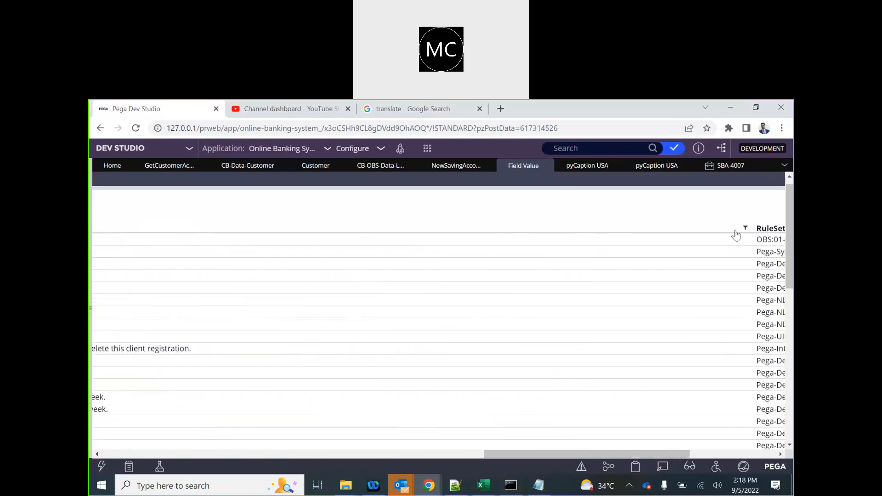
Filter the list by localized value as well and examine the matching records' classes, labels and rulesets.
{"action": "left_click", "coordinate": [746, 228]}
{"action": "left_click", "coordinate": [640, 277]}
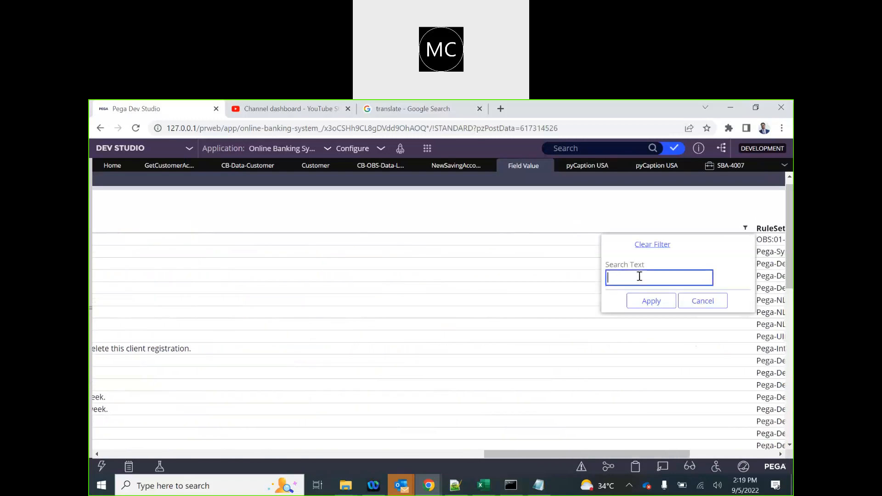
{"action": "left_click", "coordinate": [643, 296]}
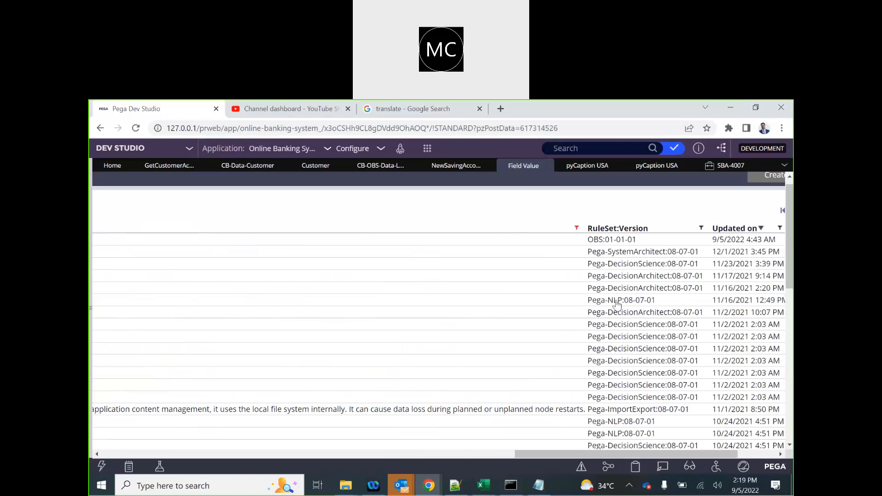
{"action": "scroll", "coordinate": [486, 288], "scroll_direction": "left", "scroll_amount": 5}
{"action": "scroll", "coordinate": [486, 289], "scroll_direction": "left", "scroll_amount": 5}
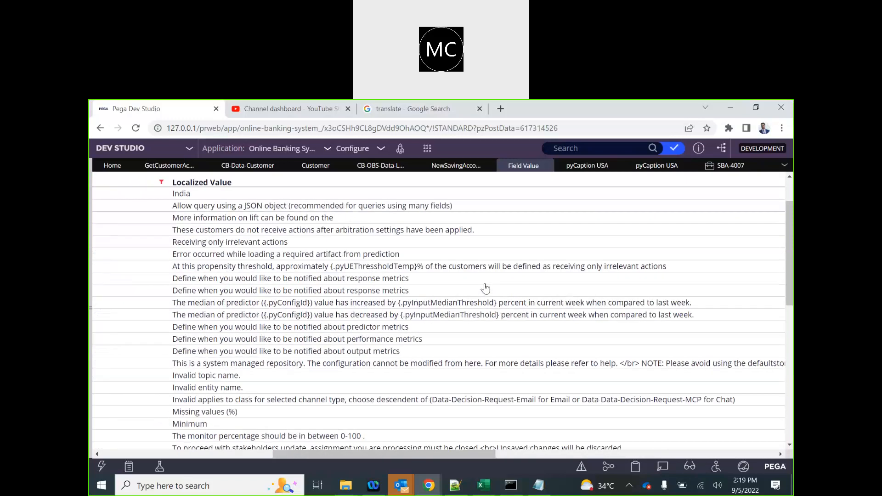
{"action": "scroll", "coordinate": [486, 289], "scroll_direction": "down", "scroll_amount": 10}
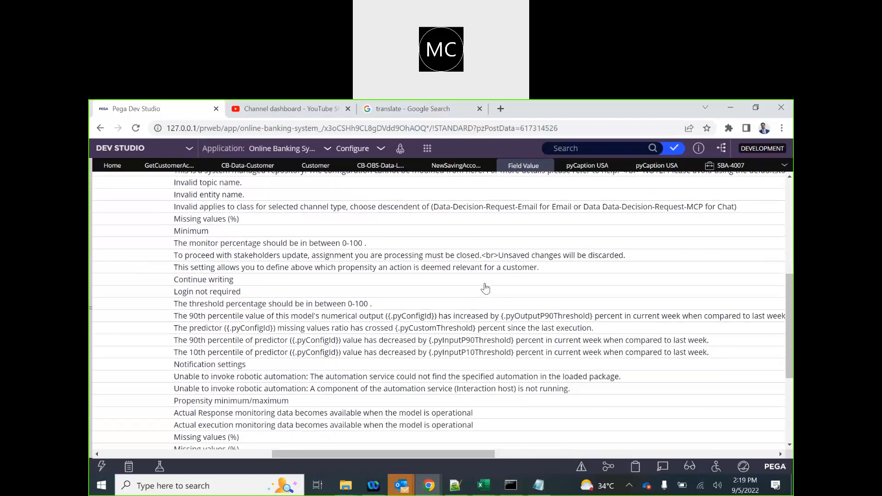
{"action": "scroll", "coordinate": [486, 288], "scroll_direction": "up", "scroll_amount": 15}
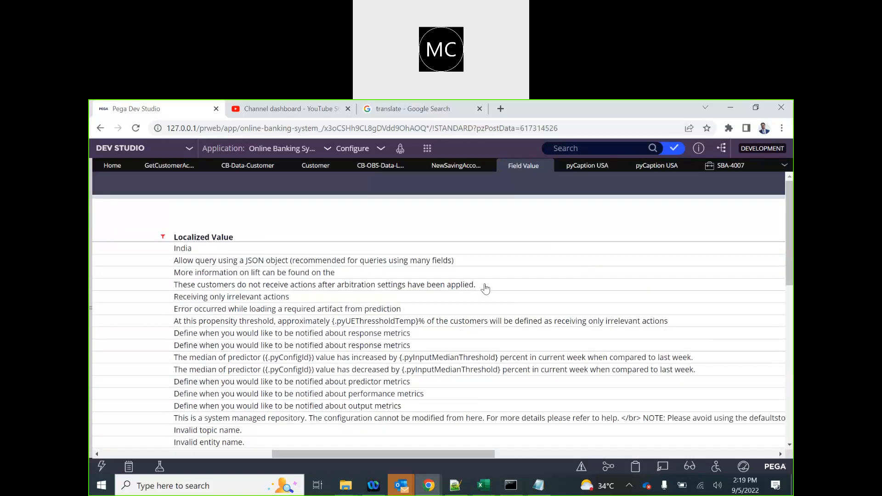
{"action": "scroll", "coordinate": [486, 289], "scroll_direction": "right", "scroll_amount": 10}
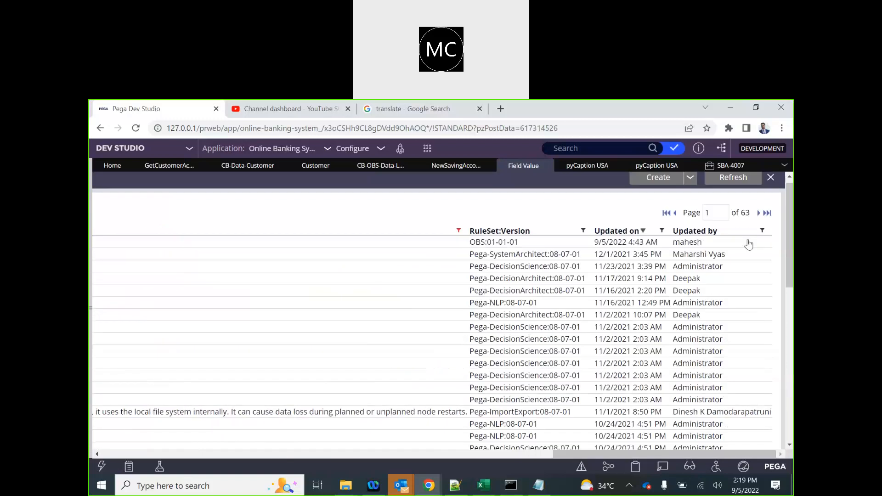
{"action": "scroll", "coordinate": [550, 289], "scroll_direction": "left", "scroll_amount": 10}
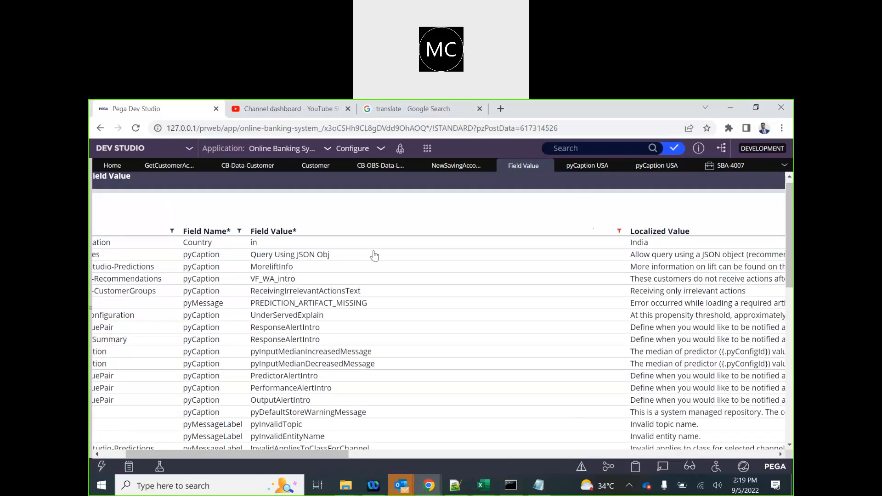
{"action": "scroll", "coordinate": [322, 255], "scroll_direction": "left", "scroll_amount": 5}
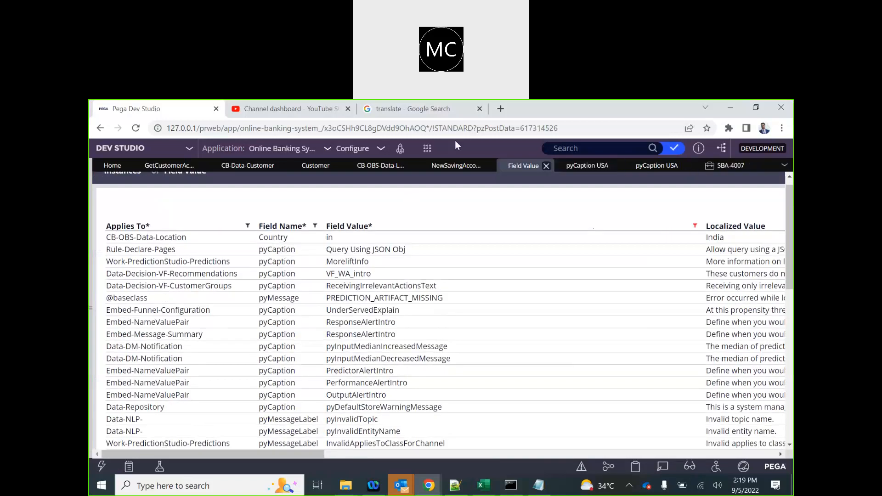
Create a fresh New Saving Account case and check the options offered for Country.
{"action": "left_click", "coordinate": [427, 148]}
{"action": "mouse_move", "coordinate": [530, 160]}
{"action": "left_click", "coordinate": [555, 157]}
{"action": "left_click", "coordinate": [334, 319]}
{"action": "left_click", "coordinate": [427, 148]}
{"action": "mouse_move", "coordinate": [452, 194]}
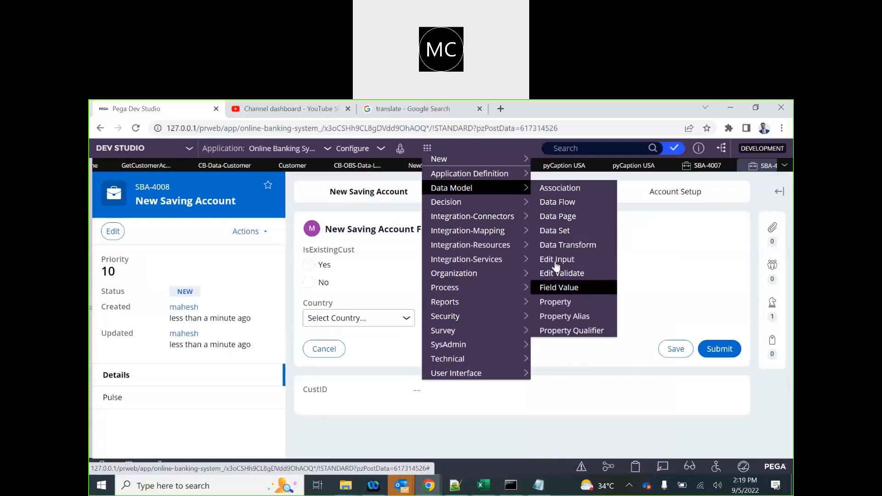
{"action": "left_click", "coordinate": [556, 275]}
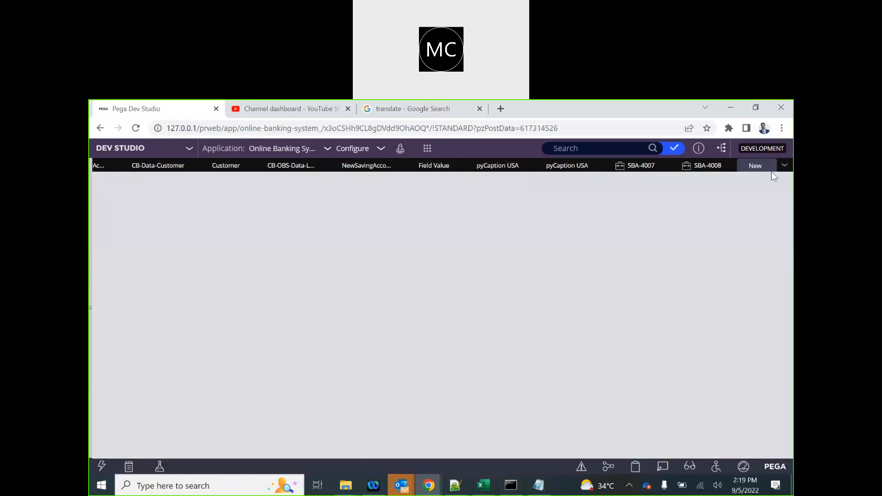
{"action": "left_click", "coordinate": [771, 168]}
Start a new Field Value record with the label IN and the field name pyCaption.
{"action": "left_click", "coordinate": [428, 148]}
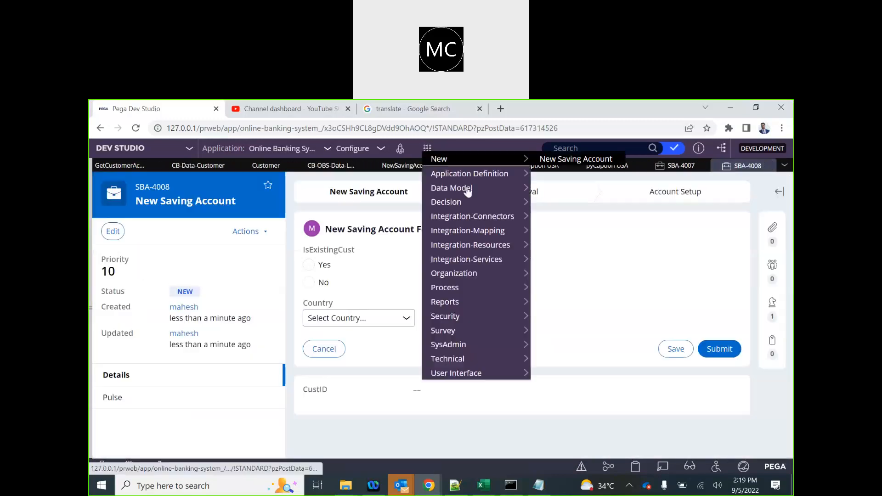
{"action": "mouse_move", "coordinate": [466, 189]}
{"action": "left_click", "coordinate": [552, 301]}
{"action": "left_click", "coordinate": [212, 265]}
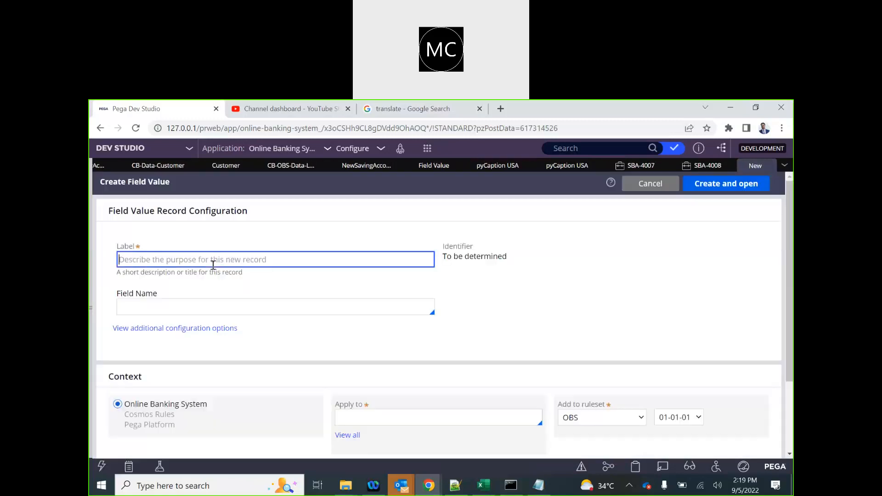
{"action": "type", "text": "IN"}
{"action": "left_click", "coordinate": [155, 305]}
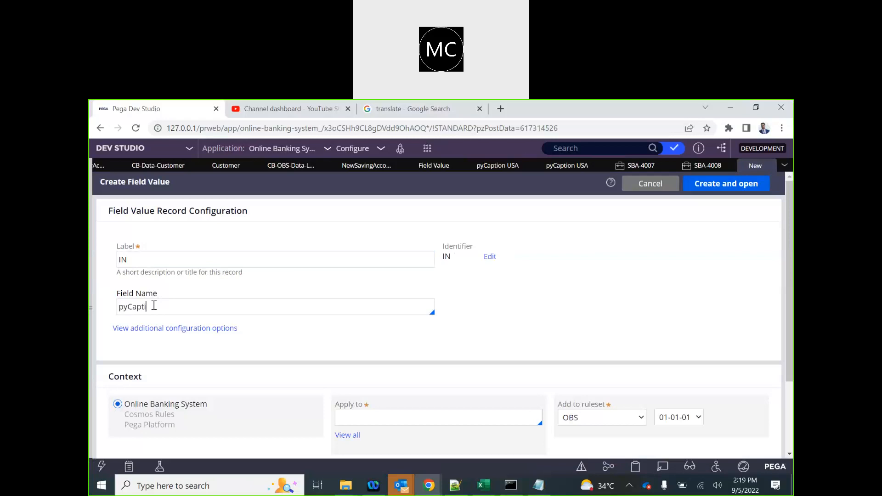
{"action": "left_click", "coordinate": [726, 183]}
{"action": "left_click", "coordinate": [537, 190]}
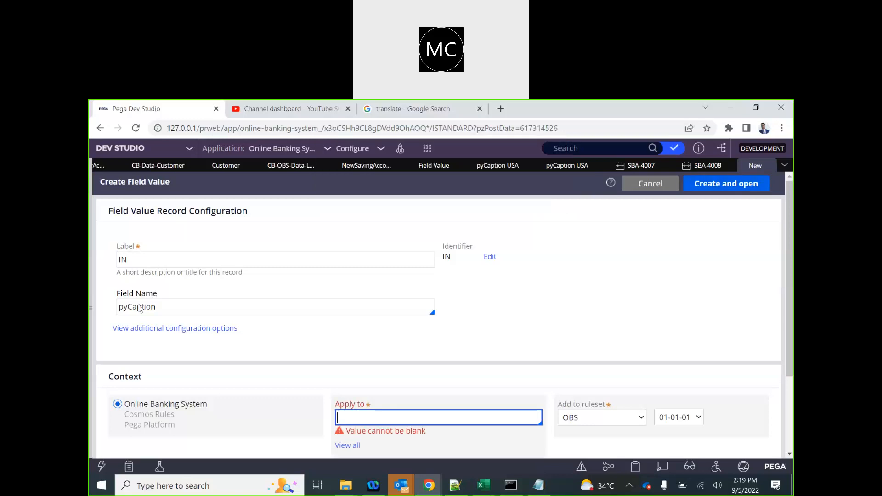
{"action": "left_click", "coordinate": [119, 306]}
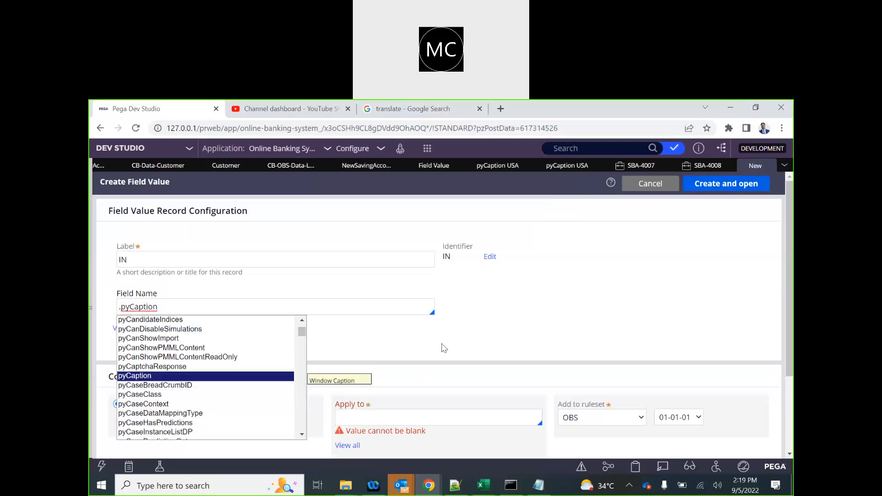
{"action": "left_click", "coordinate": [355, 419]}
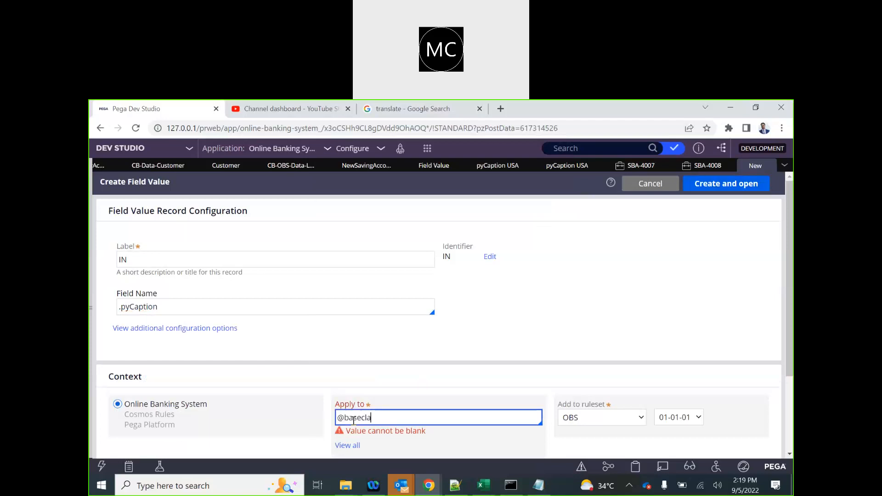
{"action": "left_click", "coordinate": [739, 183]}
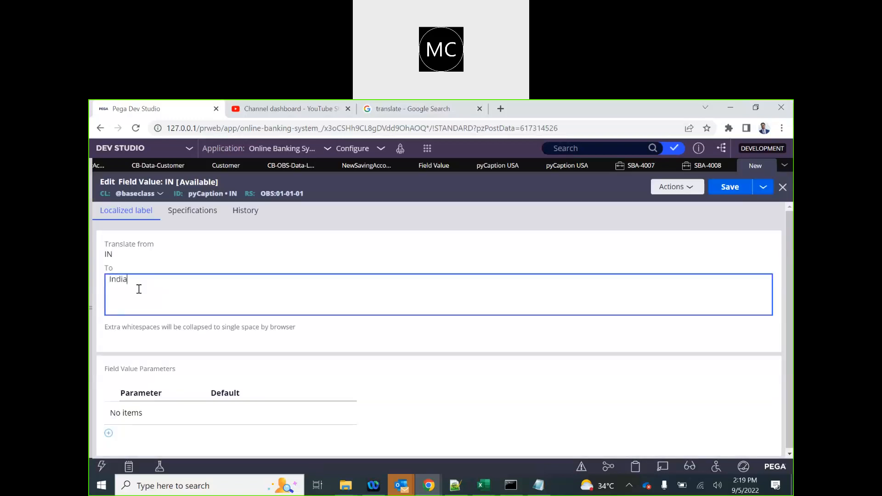
{"action": "left_click", "coordinate": [731, 187]}
Close the two open New Saving Account cases, discarding their unsaved changes.
{"action": "left_click", "coordinate": [707, 165]}
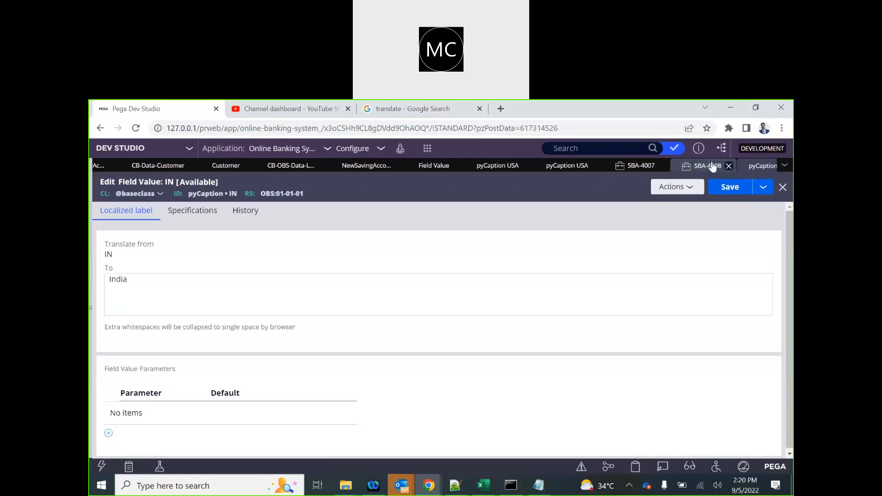
{"action": "left_click", "coordinate": [729, 167]}
{"action": "left_click", "coordinate": [687, 167]}
{"action": "left_click", "coordinate": [705, 167]}
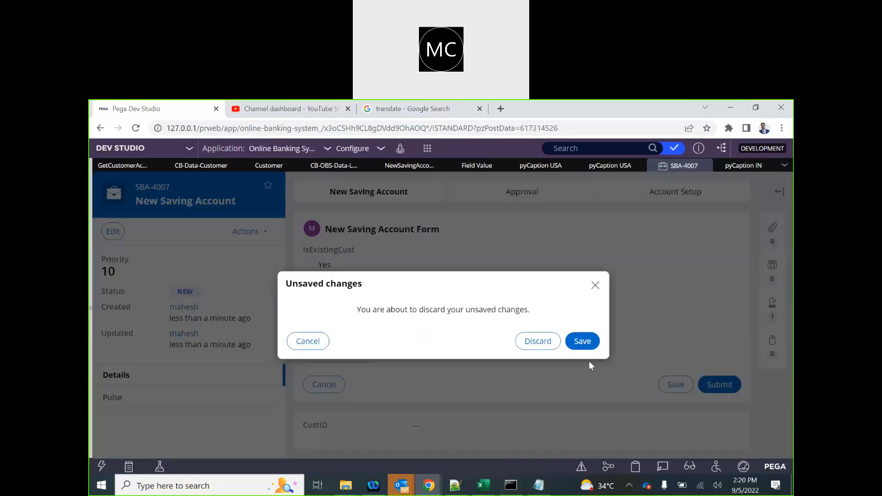
{"action": "left_click", "coordinate": [533, 344]}
Create another New Saving Account case and check which labels its Country dropdown offers.
{"action": "left_click", "coordinate": [430, 149]}
{"action": "mouse_move", "coordinate": [460, 158]}
{"action": "left_click", "coordinate": [555, 157]}
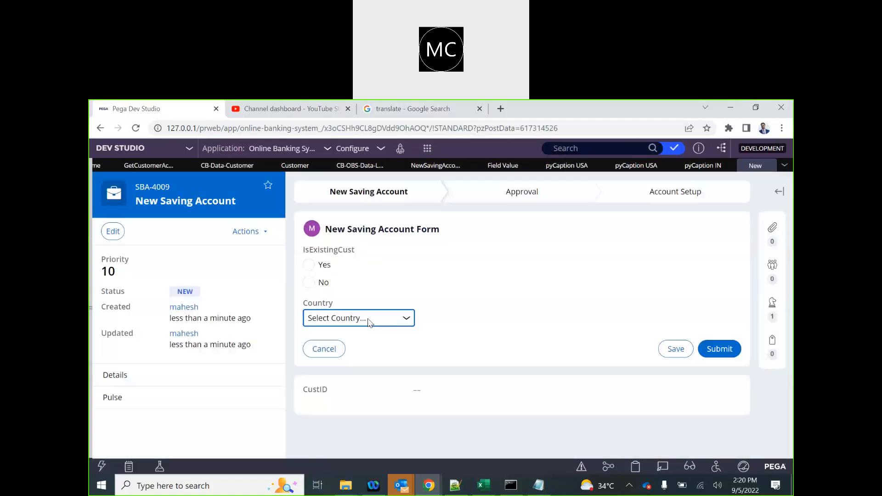
{"action": "left_click", "coordinate": [366, 318]}
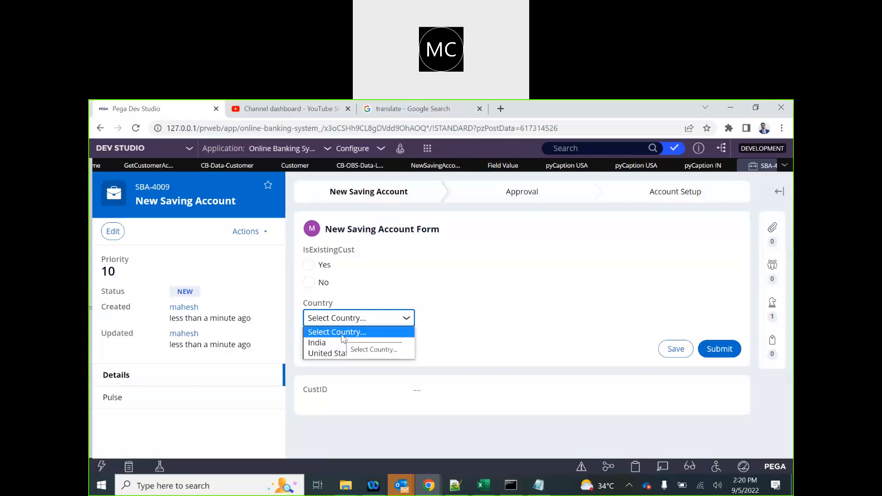
{"action": "left_click", "coordinate": [552, 333]}
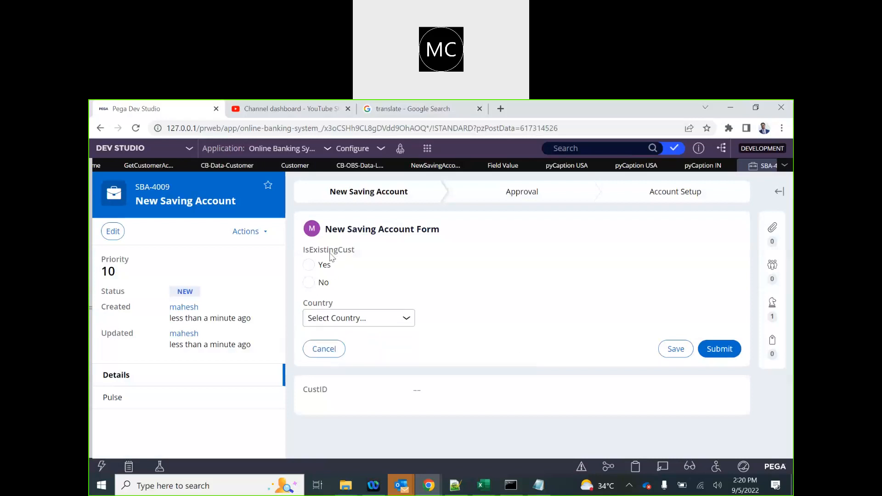
Copy the IsExistingCust label from the form and search the current application's rules for it.
{"action": "double_click", "coordinate": [376, 252]}
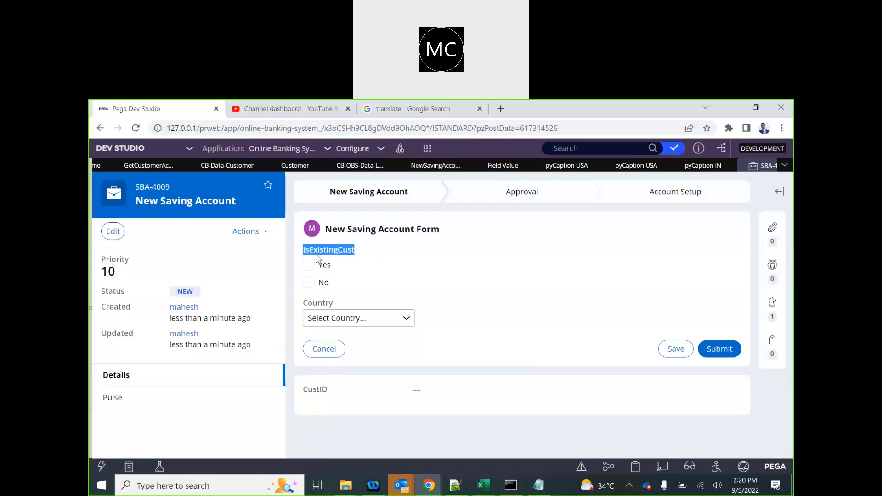
{"action": "double_click", "coordinate": [317, 255]}
{"action": "key", "text": "ctrl+c"}
{"action": "left_click", "coordinate": [91, 298]}
{"action": "left_click", "coordinate": [591, 147]}
{"action": "key", "text": "ctrl+v"}
{"action": "key", "text": "Return"}
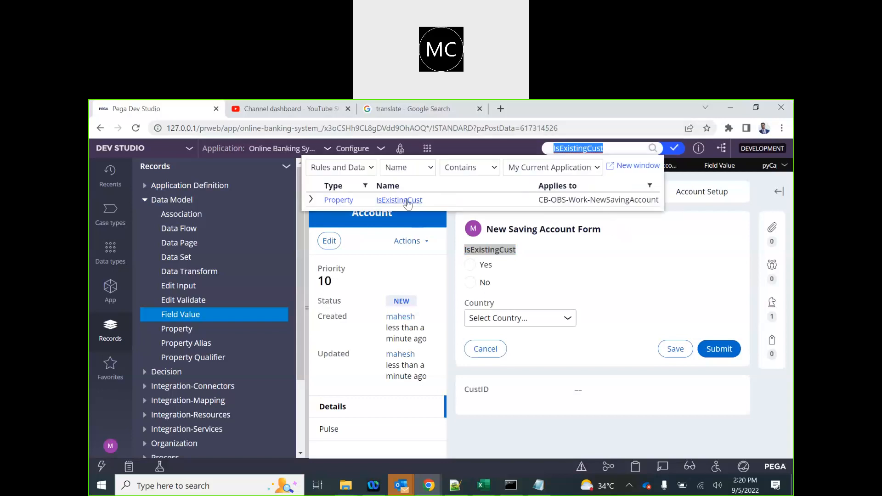
{"action": "left_click_drag", "start_coordinate": [423, 205], "coordinate": [394, 206]}
Start a new Field Value record using the form's IsExistingCust label as its label.
{"action": "double_click", "coordinate": [489, 250]}
{"action": "key", "text": "ctrl+c"}
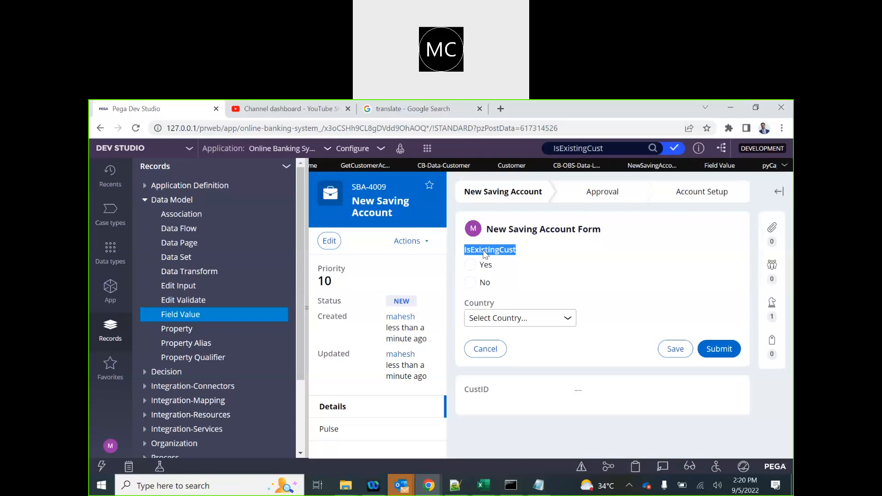
{"action": "left_click", "coordinate": [519, 248]}
{"action": "left_click", "coordinate": [427, 148]}
{"action": "mouse_move", "coordinate": [473, 206]}
{"action": "mouse_move", "coordinate": [461, 191]}
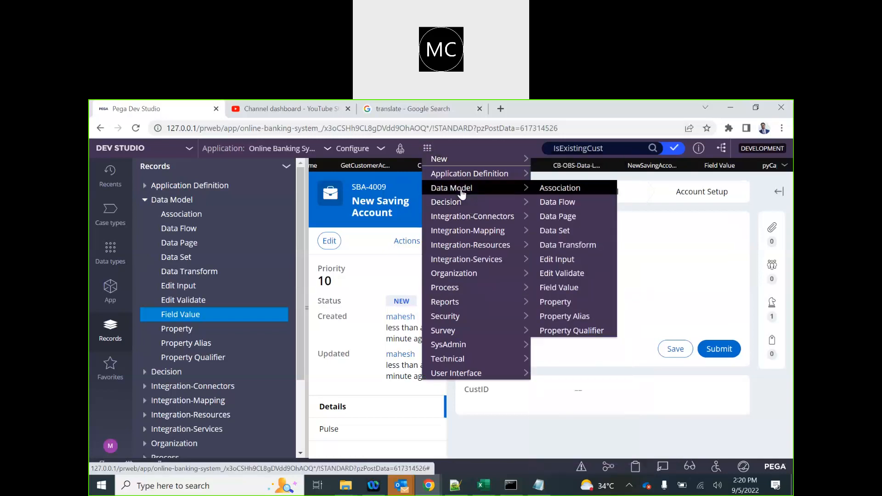
{"action": "left_click", "coordinate": [556, 290]}
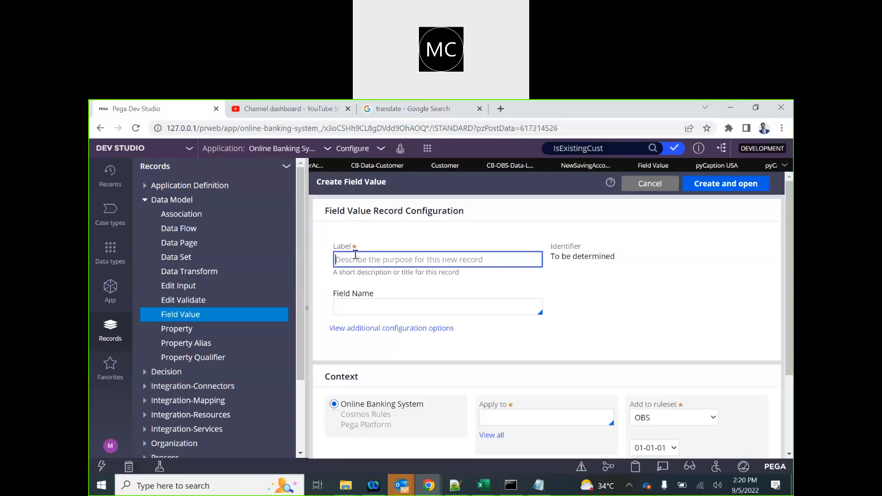
{"action": "key", "text": "ctrl+v"}
Set the field name to .CustID, apply the record to CB-OBS-Work-NewSavingAccount, and create it in the OBS ruleset.
{"action": "left_click", "coordinate": [363, 311]}
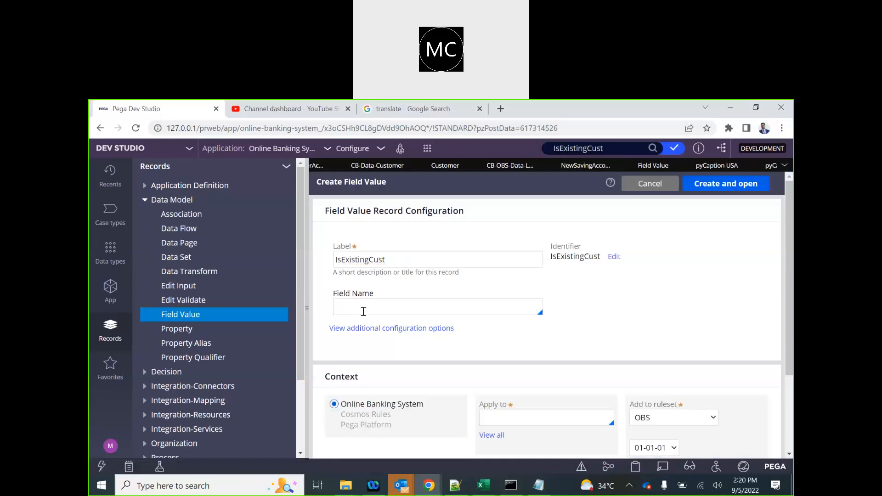
{"action": "type", "text": "."}
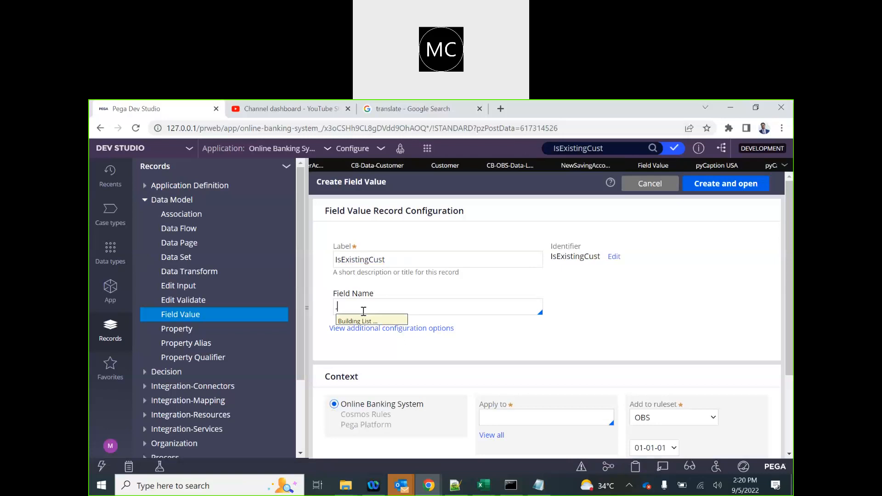
{"action": "type", "text": "cust"}
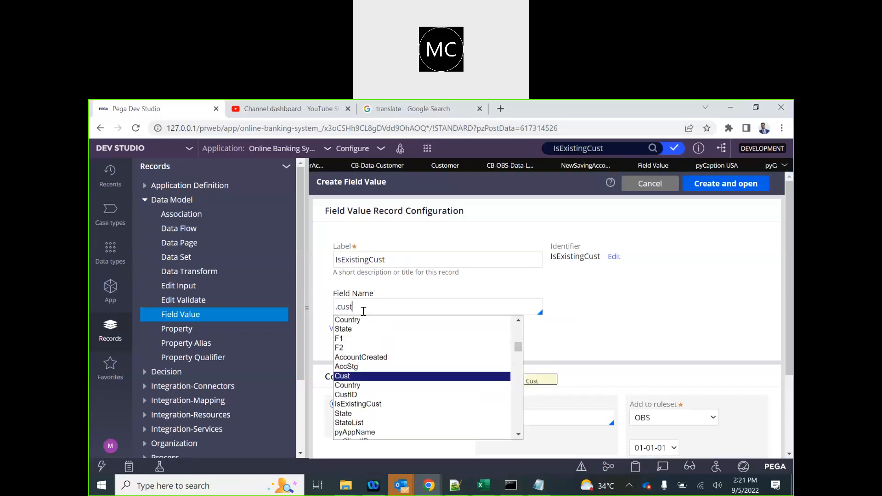
{"action": "key", "text": "ctrl+a"}
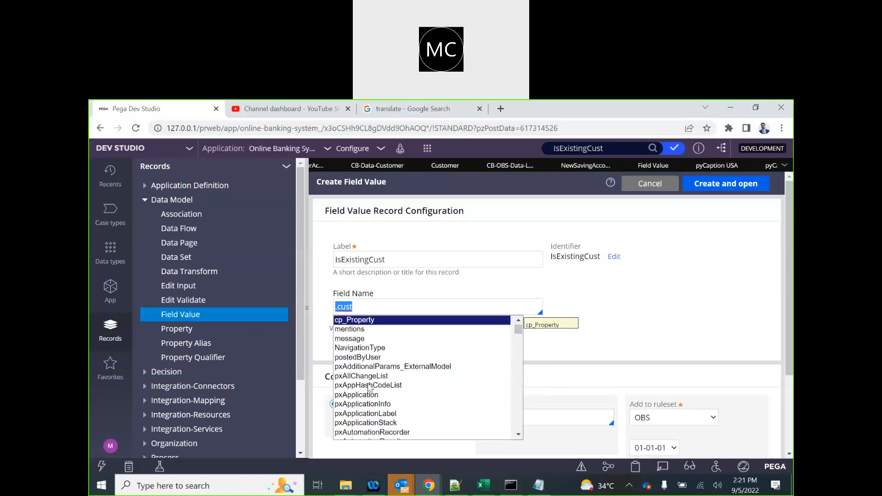
{"action": "left_click", "coordinate": [377, 310]}
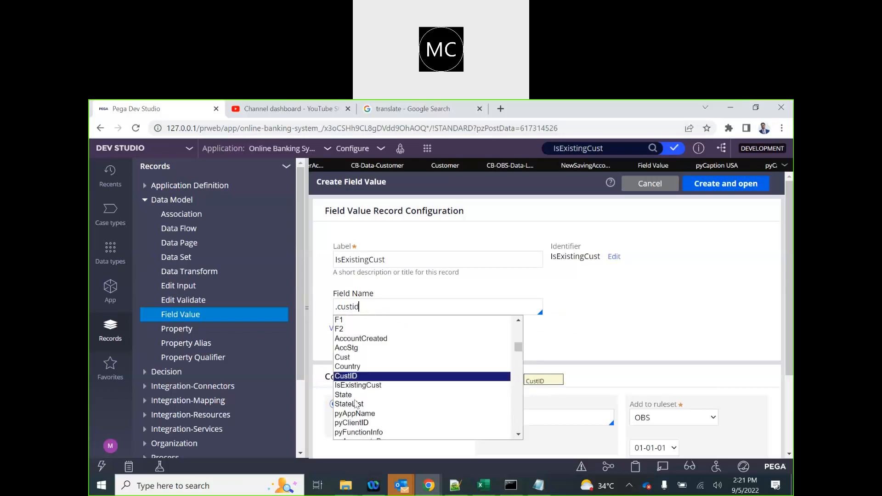
{"action": "left_click", "coordinate": [349, 376]}
{"action": "left_click", "coordinate": [508, 422]}
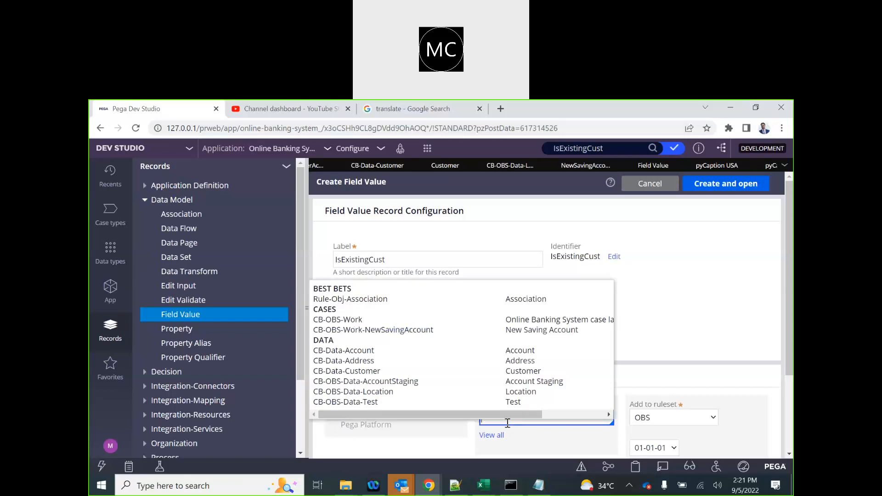
{"action": "left_click", "coordinate": [422, 335]}
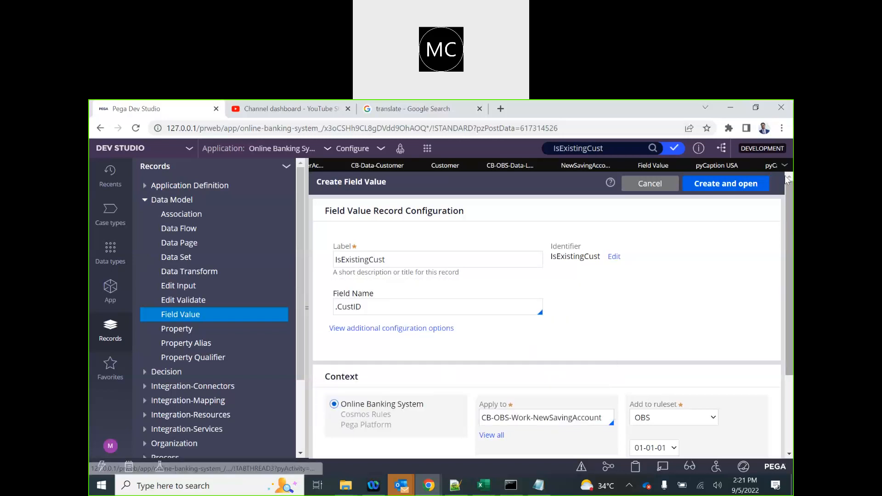
{"action": "left_click", "coordinate": [726, 186]}
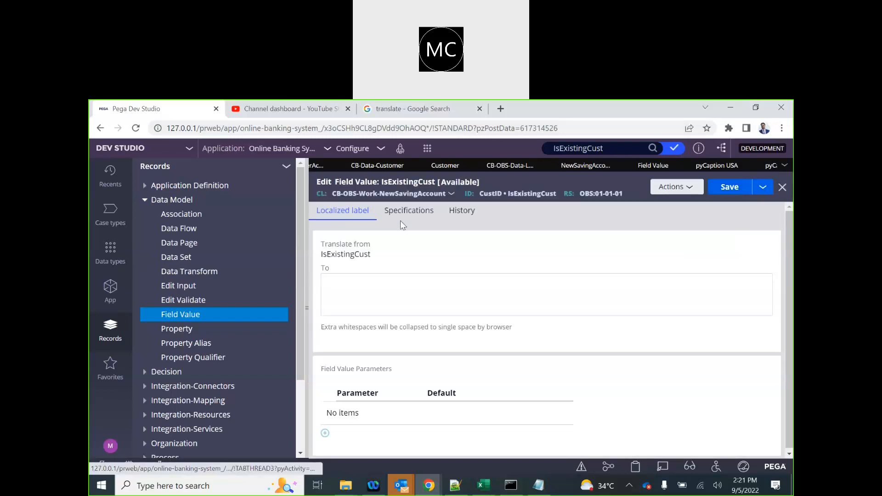
Enter a localized label starting with "Are you already a" for the IsExistingCust field value and save the record.
{"action": "left_click", "coordinate": [355, 287]}
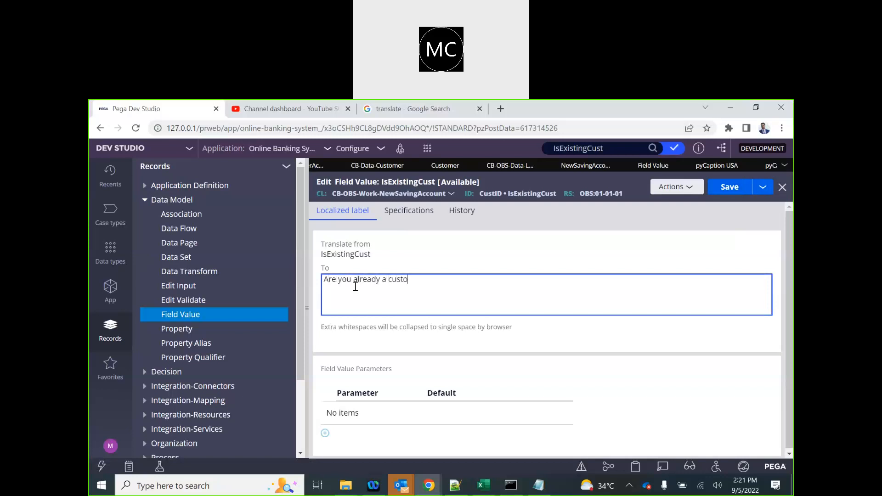
{"action": "key", "text": "BackSpace"}
{"action": "left_click", "coordinate": [729, 185]}
Create a fresh New Saving Account case and check the label shown above the Yes/No options.
{"action": "left_click", "coordinate": [425, 153]}
{"action": "mouse_move", "coordinate": [491, 161]}
{"action": "left_click", "coordinate": [552, 159]}
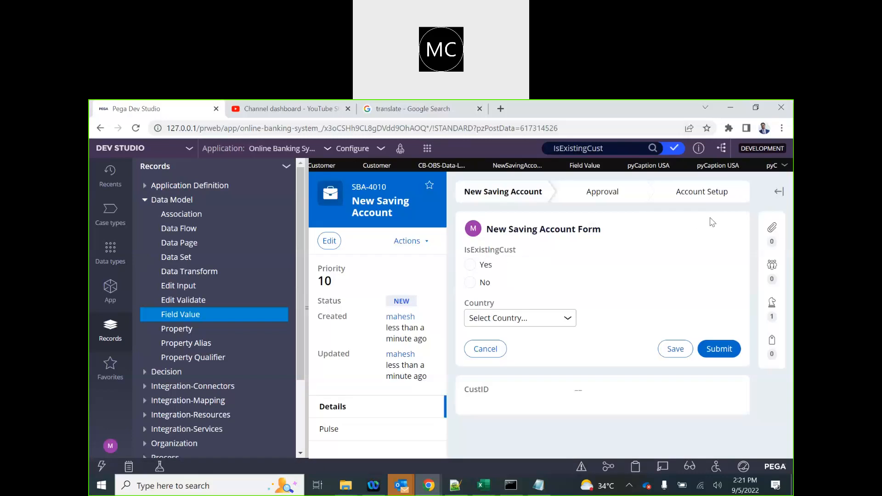
{"action": "left_click", "coordinate": [306, 307]}
Open the New Saving Account Form section and examine the presentation settings of the IsExistingCust radio buttons.
{"action": "left_click", "coordinate": [661, 467]}
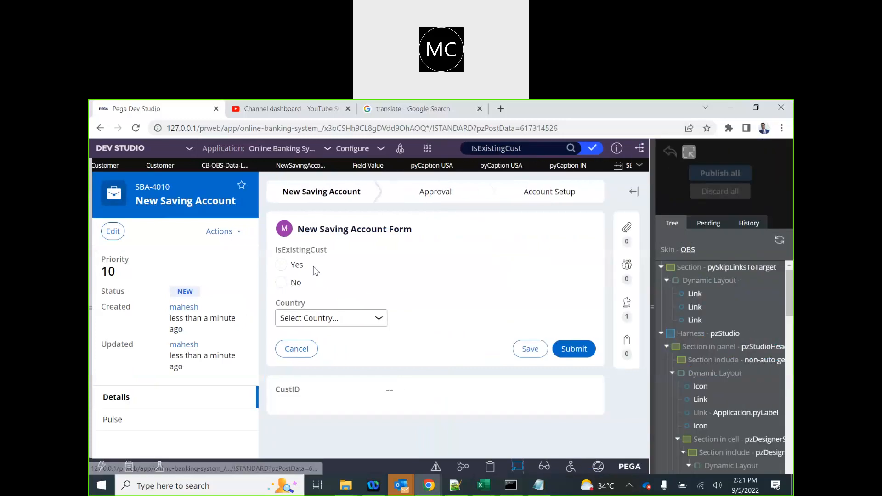
{"action": "left_click", "coordinate": [359, 239]}
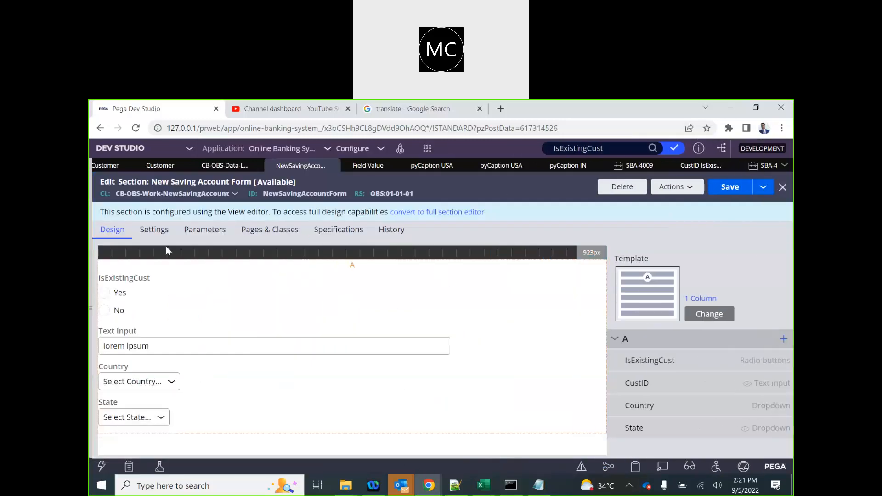
{"action": "double_click", "coordinate": [285, 302]}
{"action": "left_click", "coordinate": [356, 228]}
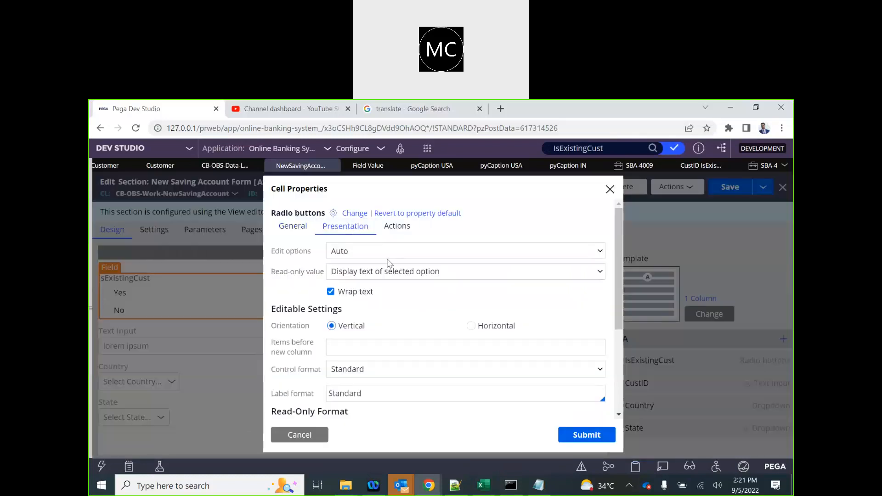
{"action": "left_click", "coordinate": [381, 272]}
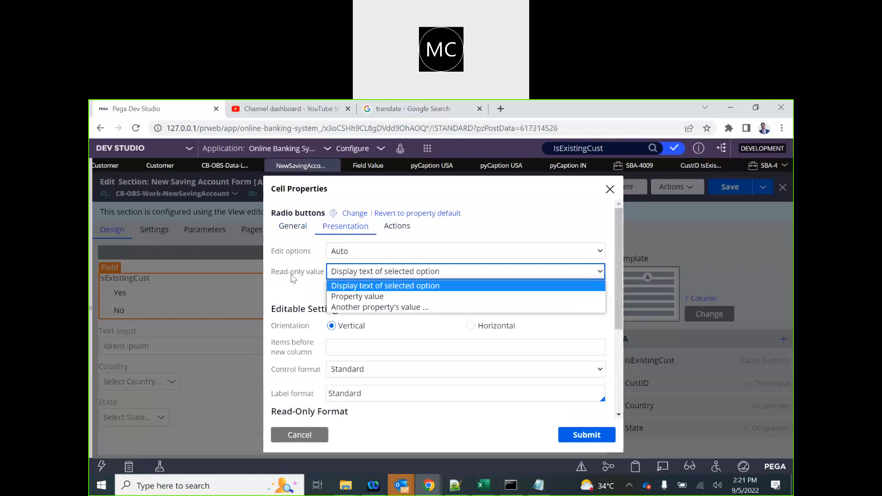
{"action": "left_click", "coordinate": [293, 278]}
{"action": "left_click", "coordinate": [292, 226]}
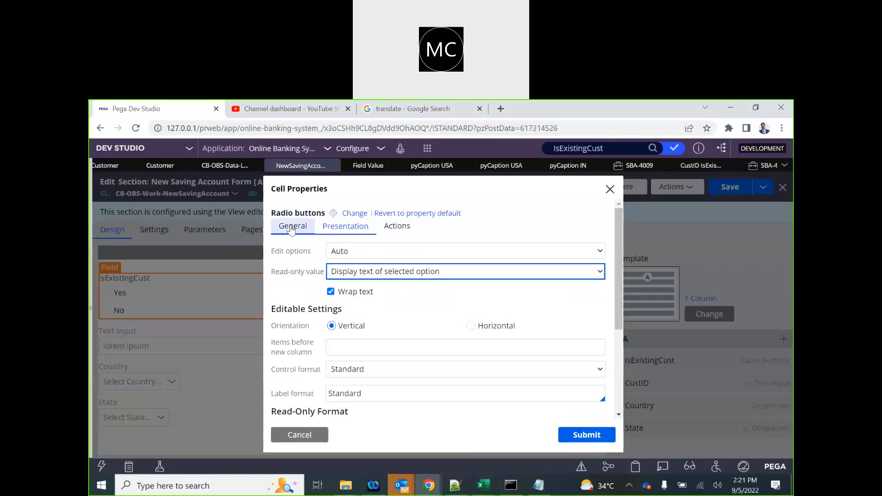
{"action": "left_click", "coordinate": [610, 190]}
Return to the main workspace and start a new field value record with field name pyCaption and label IsExistingCust.
{"action": "left_click", "coordinate": [758, 166]}
{"action": "left_click", "coordinate": [769, 166]}
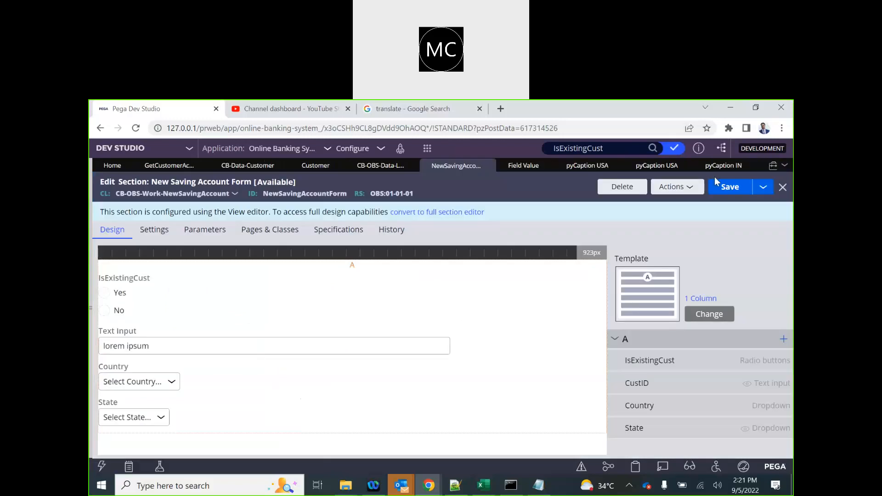
{"action": "left_click", "coordinate": [424, 152]}
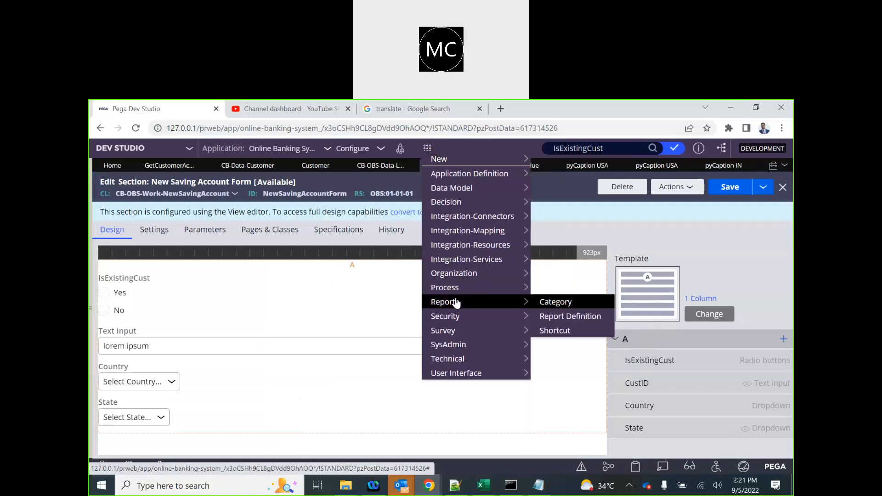
{"action": "mouse_move", "coordinate": [451, 190]}
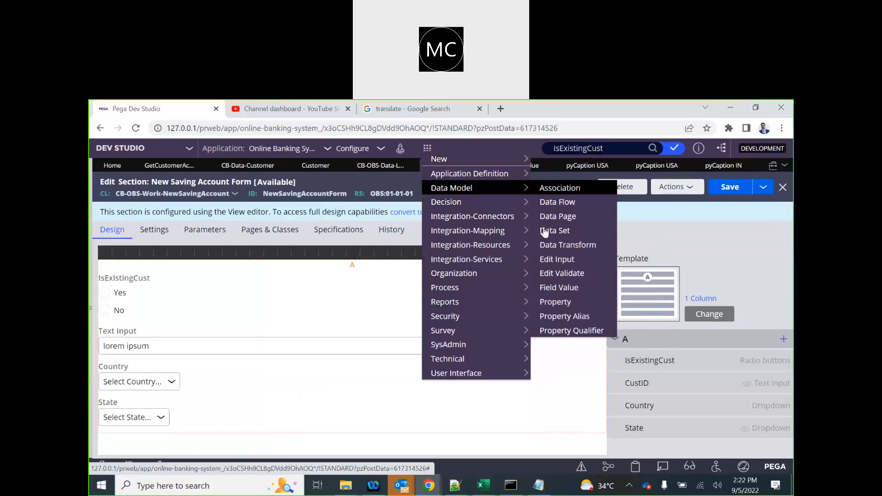
{"action": "left_click", "coordinate": [558, 288]}
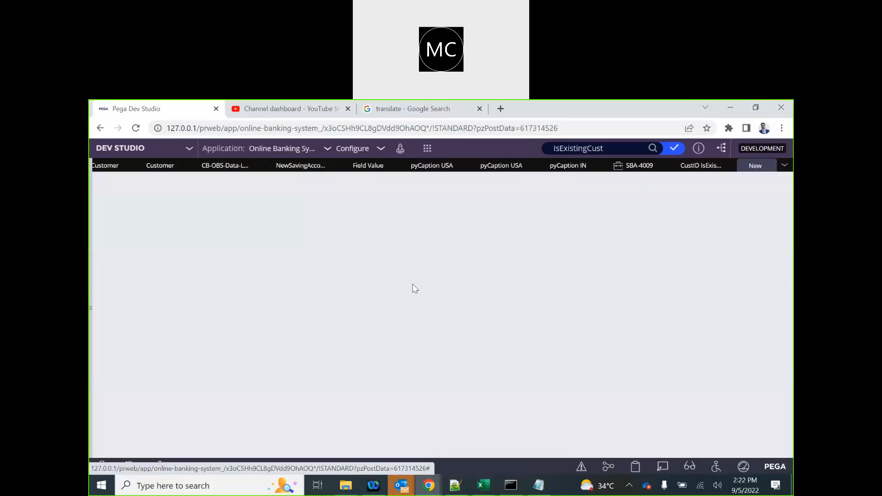
{"action": "left_click", "coordinate": [143, 309]}
{"action": "type", "text": "pyCaption"}
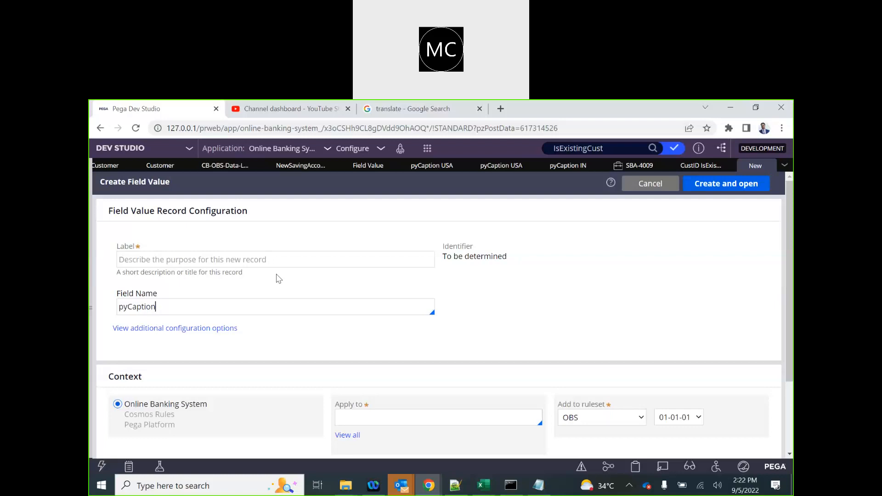
{"action": "left_click", "coordinate": [175, 259]}
{"action": "type", "text": "IsExistingCust"}
Apply the new field value to CB-OBS-Work-NewSavingAccount and create it in the OBS ruleset, version 01-01-01.
{"action": "left_click", "coordinate": [715, 188]}
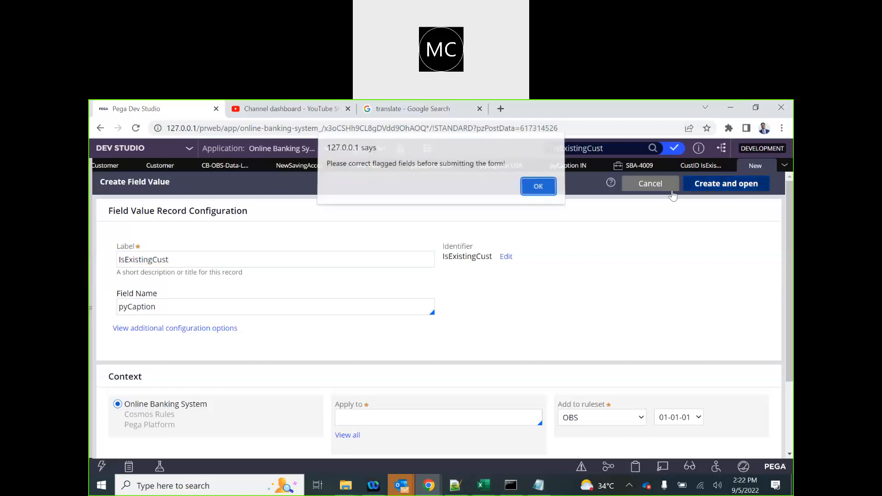
{"action": "left_click", "coordinate": [537, 189]}
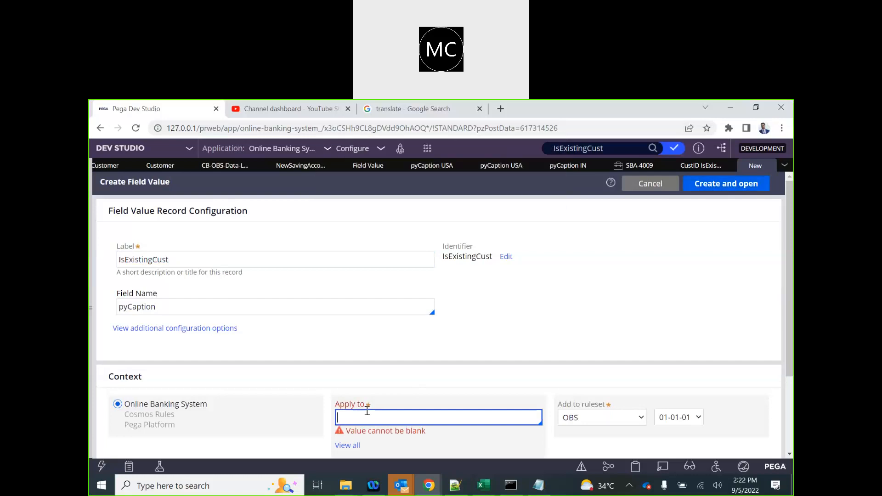
{"action": "left_click", "coordinate": [368, 411]}
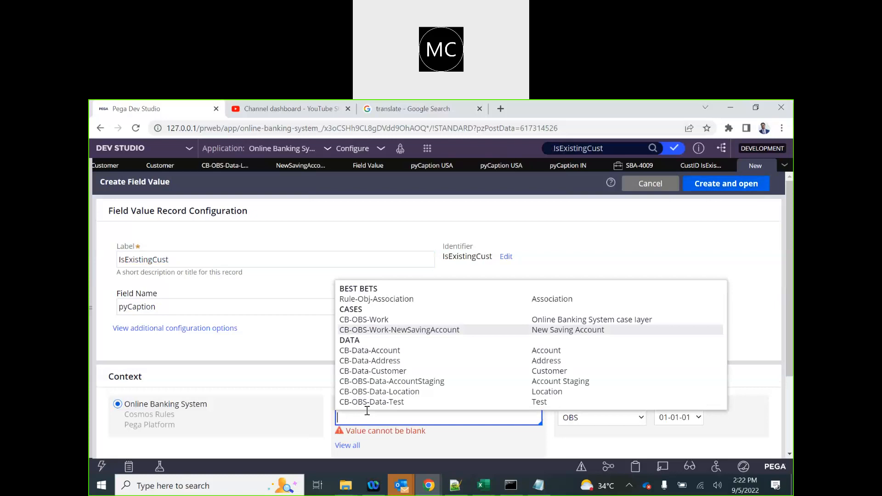
{"action": "key", "text": "Return"}
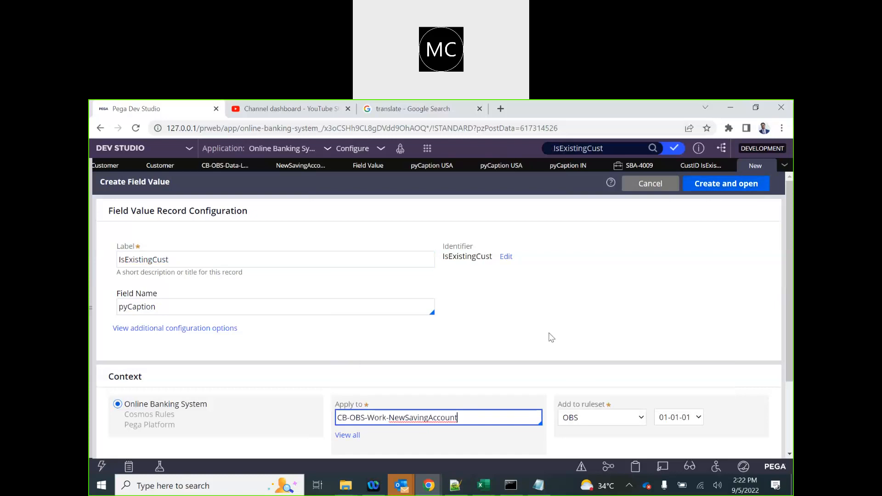
{"action": "left_click", "coordinate": [704, 177]}
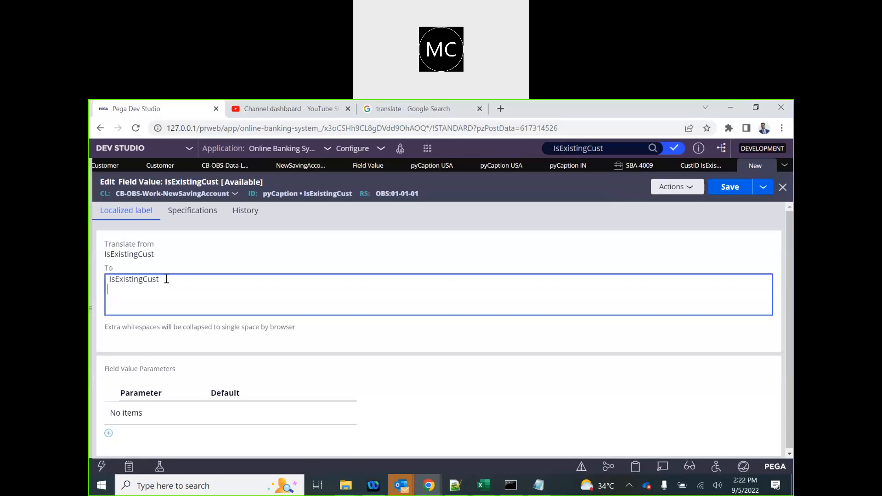
Replace the localized label of the pyCaption IsExistingCust field value with "Are you an existing customer" and save the record.
{"action": "key", "text": "ctrl+a"}
{"action": "type", "text": "Ar"}
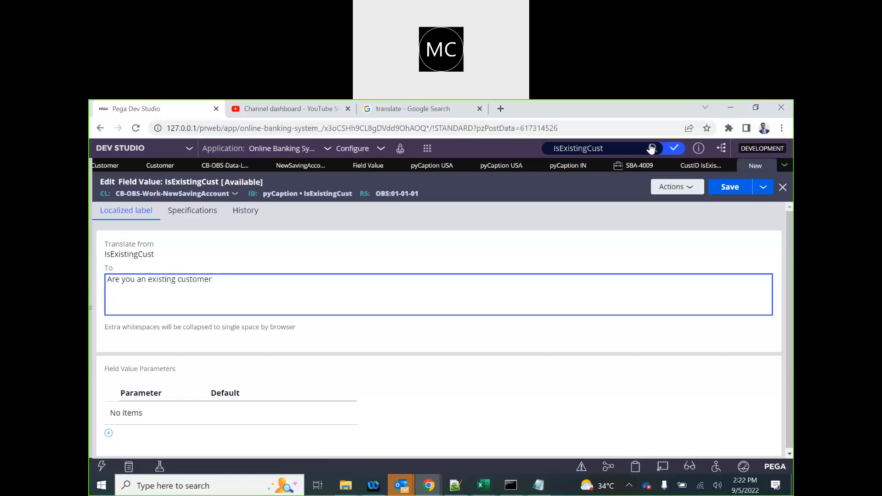
{"action": "left_click", "coordinate": [734, 189]}
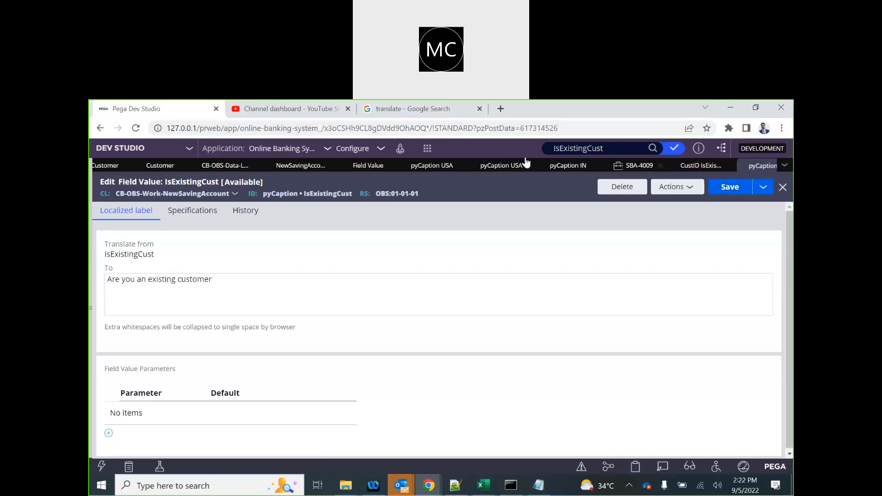
Create a New Saving Account case and check the question label above the Yes/No options.
{"action": "left_click", "coordinate": [427, 148]}
{"action": "mouse_move", "coordinate": [437, 162]}
{"action": "left_click", "coordinate": [558, 160]}
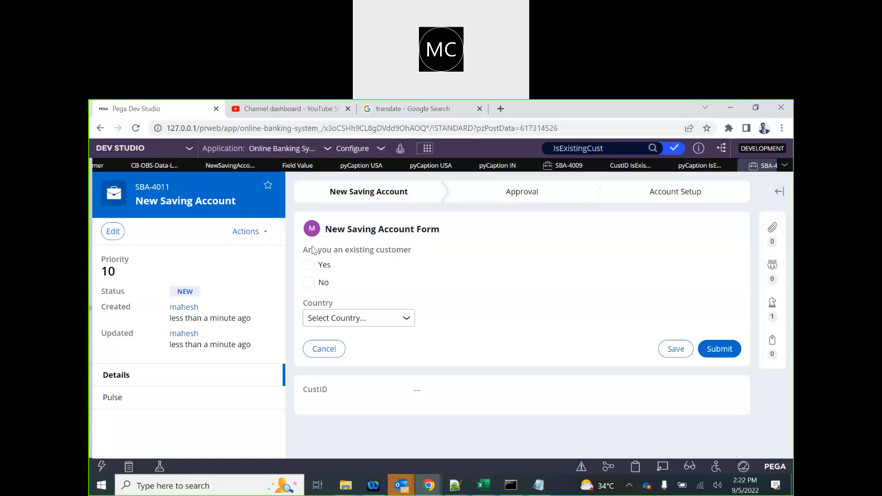
{"action": "left_click_drag", "start_coordinate": [302, 250], "coordinate": [405, 248]}
Change the pyCaption IsExistingCust localized label to "Are you an existing customer ?" and save the record.
{"action": "left_click", "coordinate": [704, 169]}
{"action": "left_click", "coordinate": [266, 291]}
{"action": "type", "text": "?"}
{"action": "left_click", "coordinate": [732, 190]}
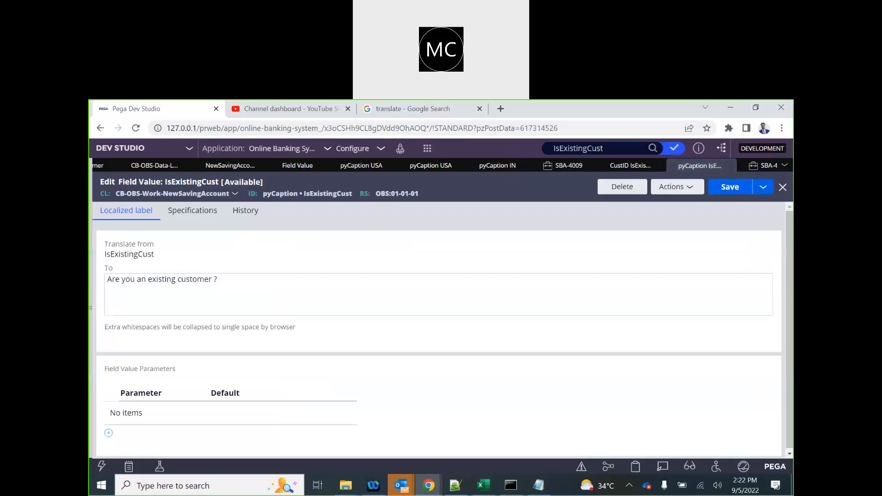
Close all open records and cases, leaving only the Home page.
{"action": "left_click", "coordinate": [730, 165]}
{"action": "left_click", "coordinate": [769, 166]}
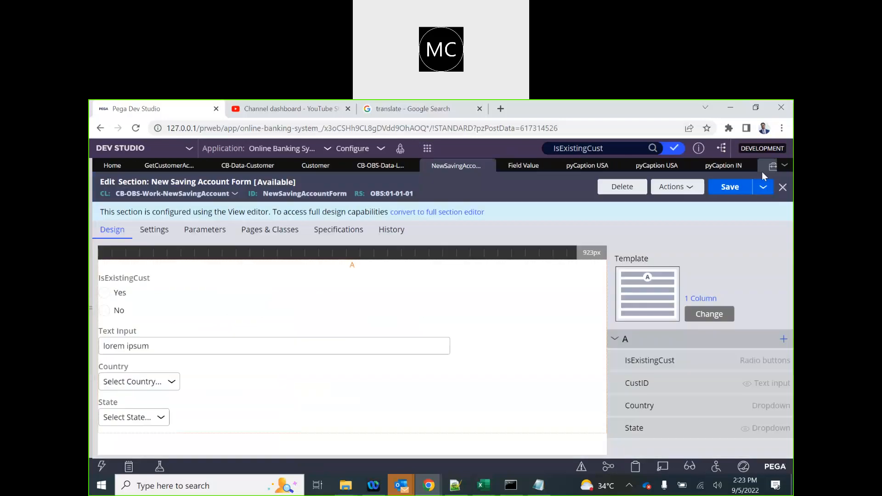
{"action": "left_click", "coordinate": [785, 166]}
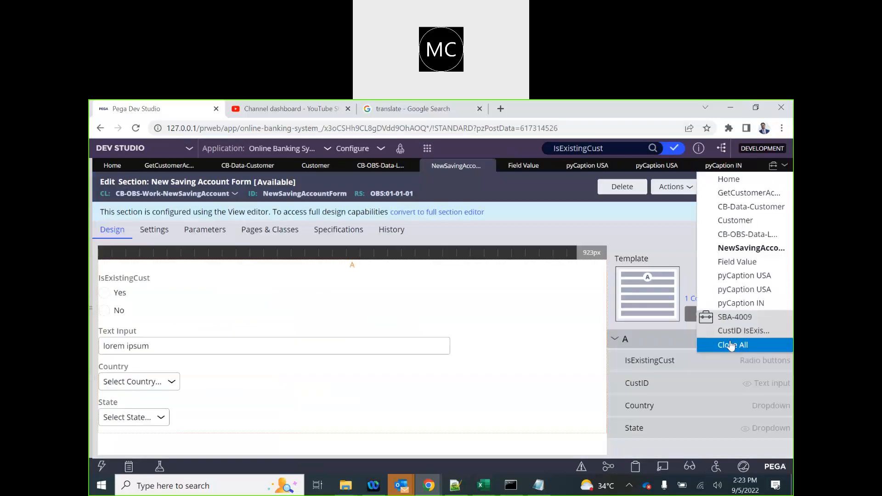
{"action": "left_click", "coordinate": [731, 346]}
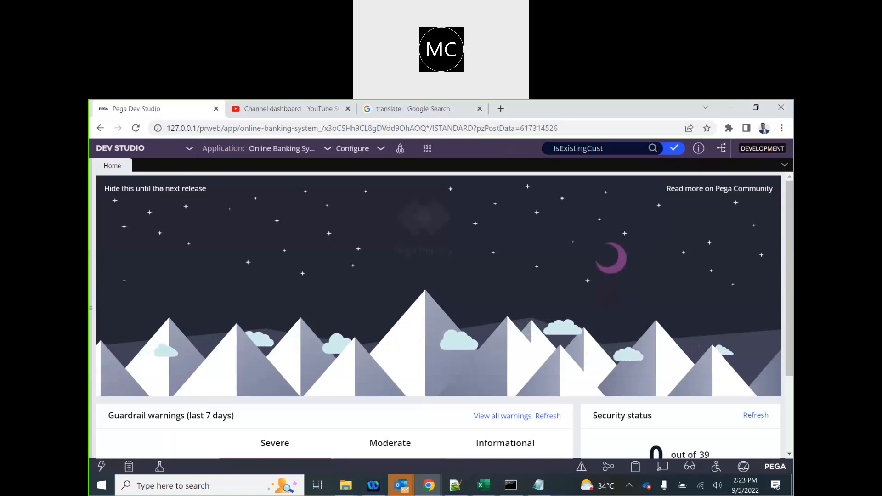
Reopen the CustID IsExistingCust field value from the recent records and copy its localized label text.
{"action": "left_click", "coordinate": [91, 308]}
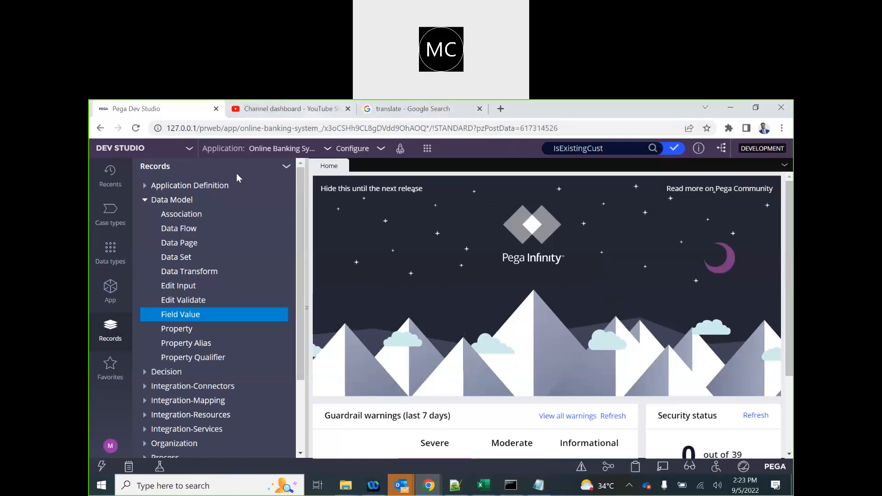
{"action": "left_click", "coordinate": [290, 109]}
{"action": "left_click", "coordinate": [179, 109]}
{"action": "left_click", "coordinate": [110, 173]}
{"action": "left_click", "coordinate": [227, 222]}
{"action": "left_click", "coordinate": [443, 304]}
{"action": "key", "text": "ctrl+a"}
{"action": "key", "text": "ctrl+c"}
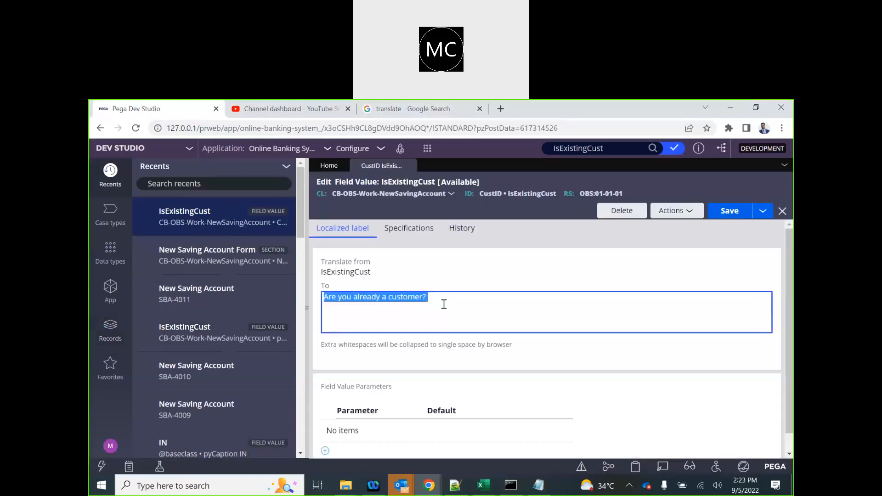
Switch to Google Translate and translate "Are you already a customer?" from English to Hindi.
{"action": "left_click", "coordinate": [369, 113]}
{"action": "key", "text": "ctrl+v"}
{"action": "left_click", "coordinate": [326, 252]}
{"action": "left_click_drag", "start_coordinate": [366, 303], "coordinate": [346, 287]}
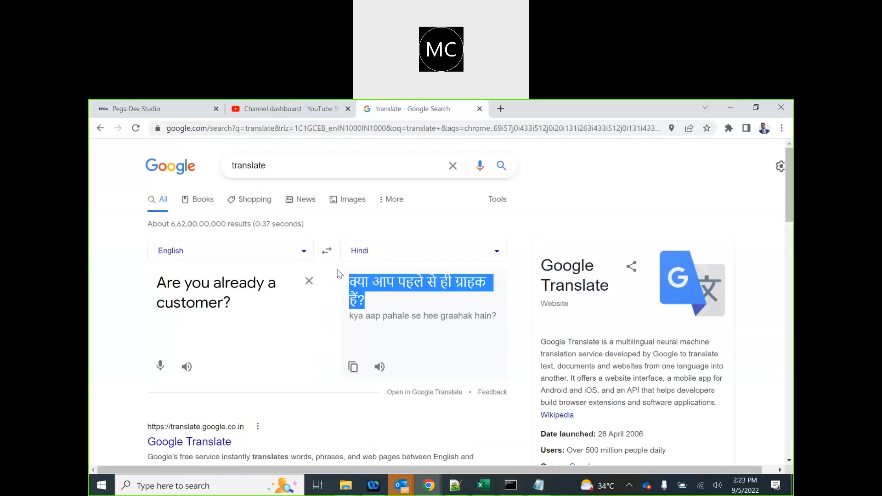
Change the target language of the translation to German and copy the translated question.
{"action": "left_click", "coordinate": [375, 260]}
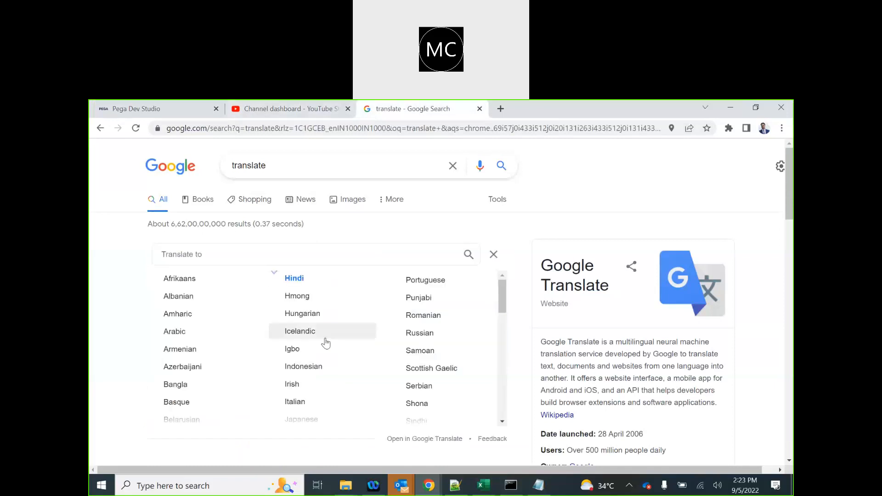
{"action": "scroll", "coordinate": [366, 351], "scroll_direction": "down", "scroll_amount": 3}
{"action": "scroll", "coordinate": [366, 354], "scroll_direction": "up", "scroll_amount": 3}
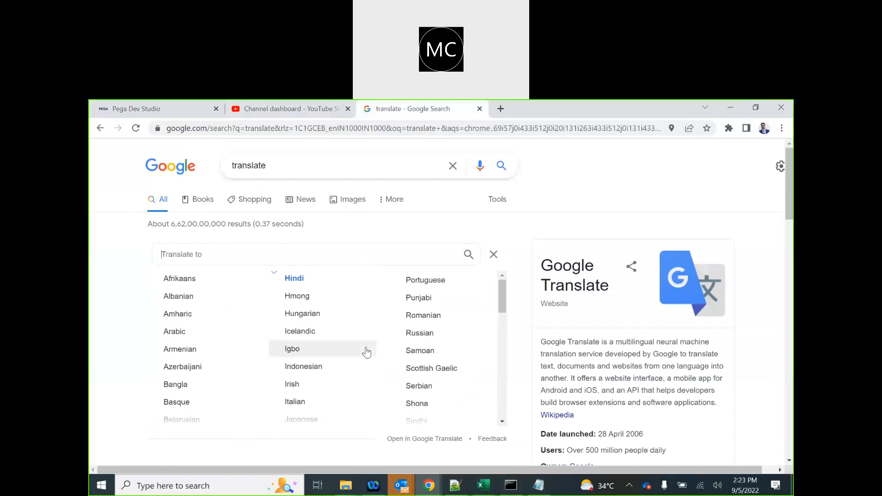
{"action": "scroll", "coordinate": [366, 352], "scroll_direction": "down", "scroll_amount": 6}
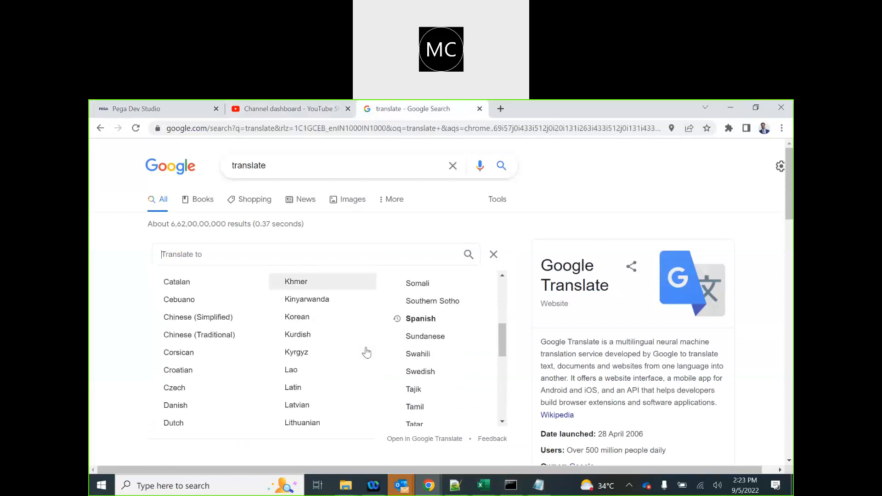
{"action": "scroll", "coordinate": [366, 353], "scroll_direction": "down", "scroll_amount": 5}
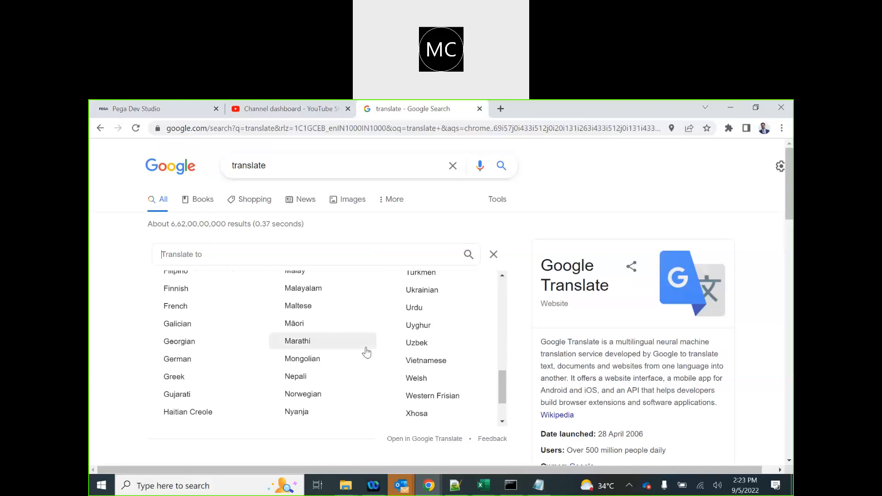
{"action": "left_click", "coordinate": [179, 315]}
{"action": "key", "text": "ctrl+a"}
{"action": "left_click", "coordinate": [352, 366]}
Switch back to Pega Dev Studio, set the CustID IsExistingCust localized label to "Sie sind bereits Kunde?" and save the record.
{"action": "left_click", "coordinate": [184, 109]}
{"action": "key", "text": "ctrl+v"}
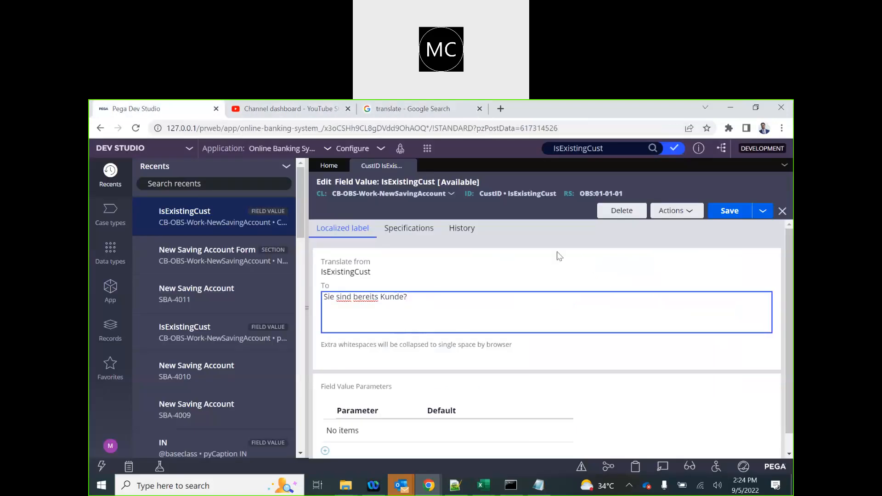
{"action": "left_click", "coordinate": [730, 211]}
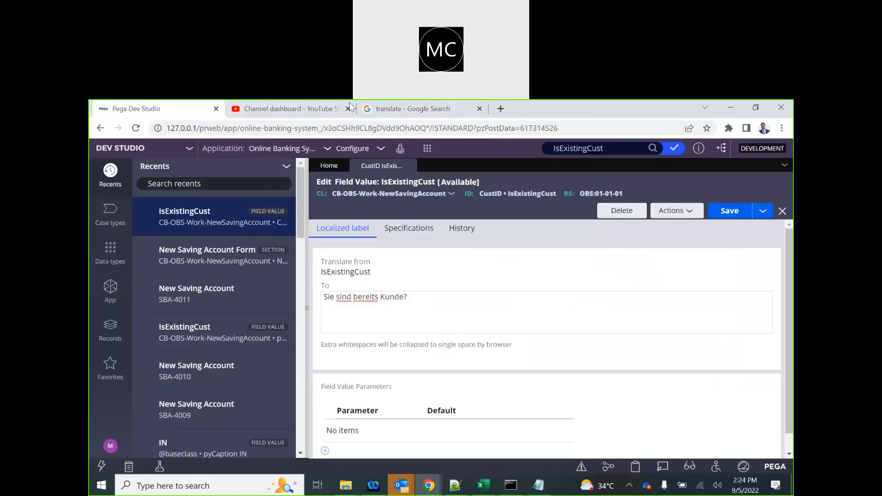
Create a fresh New Saving Account case to check which IsExistingCust label the form uses.
{"action": "left_click", "coordinate": [428, 148]}
{"action": "mouse_move", "coordinate": [483, 159]}
{"action": "left_click", "coordinate": [567, 159]}
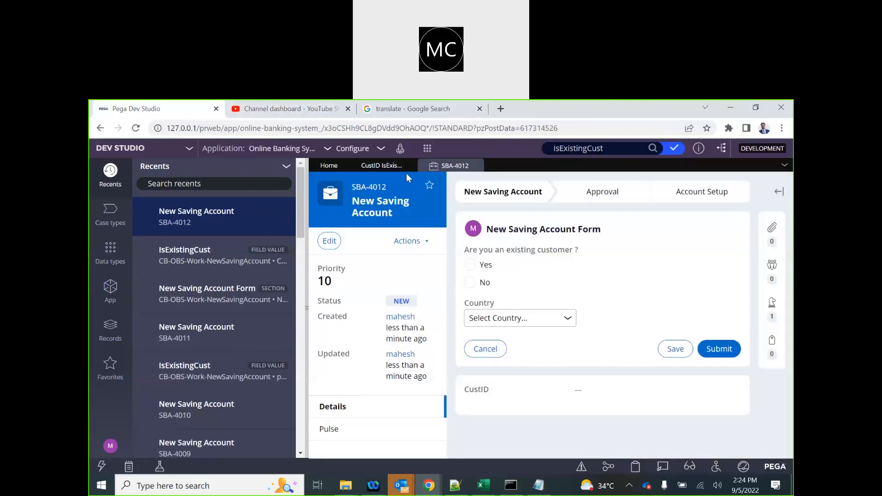
Save the CustID IsExistingCust field value two more times, each time checking the form's question label in a new New Saving Account case.
{"action": "left_click", "coordinate": [374, 166]}
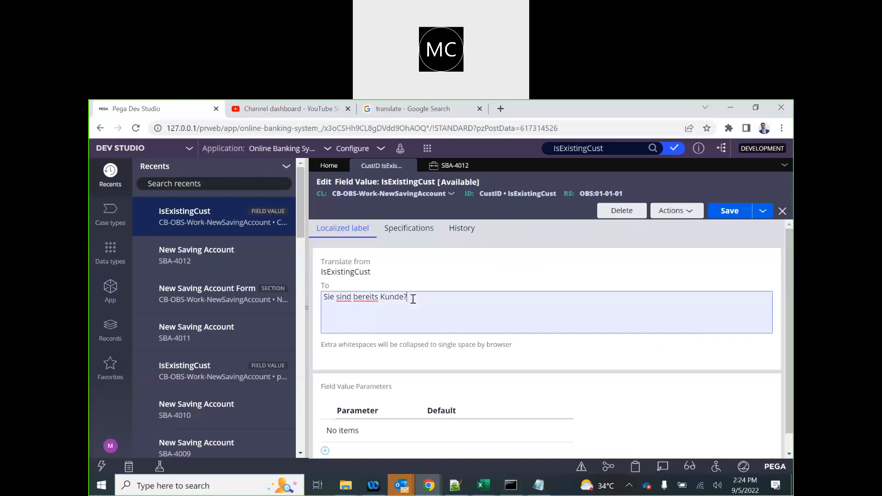
{"action": "left_click", "coordinate": [730, 211]}
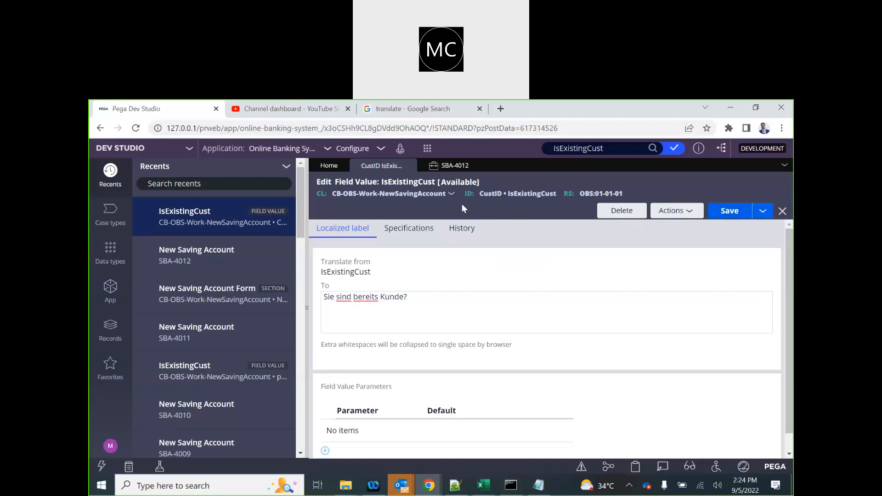
{"action": "left_click", "coordinate": [427, 148]}
{"action": "mouse_move", "coordinate": [516, 159]}
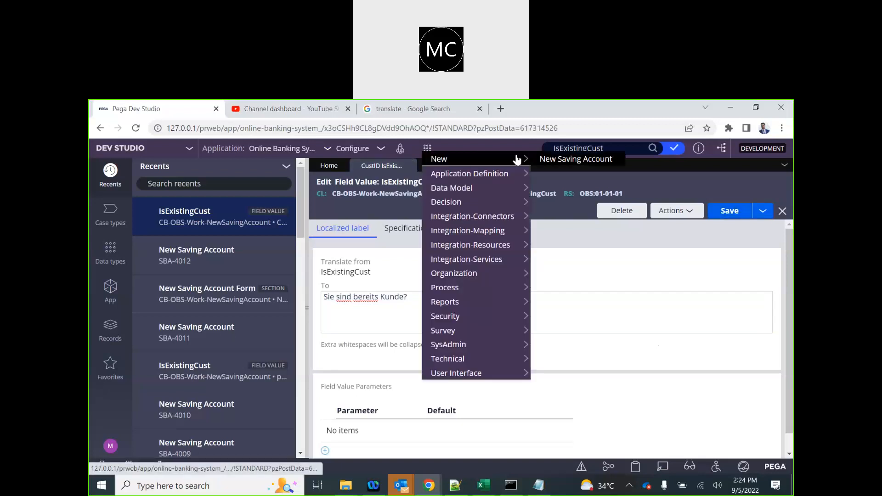
{"action": "left_click", "coordinate": [549, 159]}
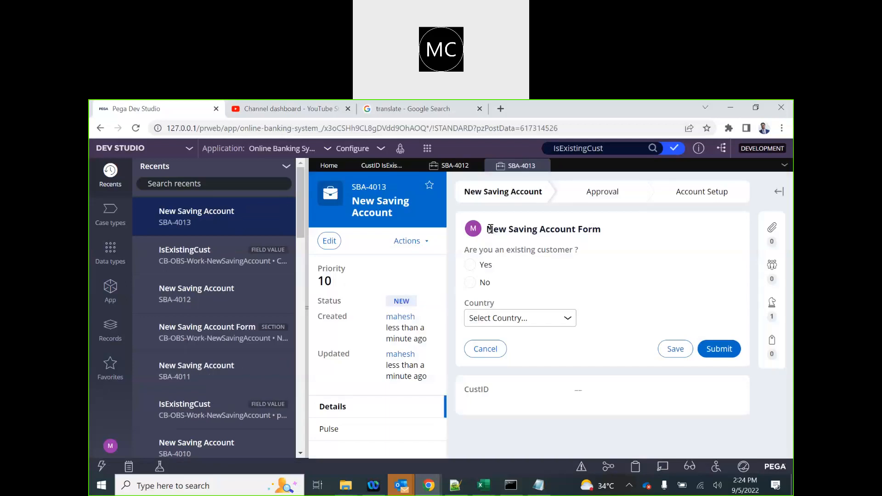
{"action": "left_click", "coordinate": [543, 167]}
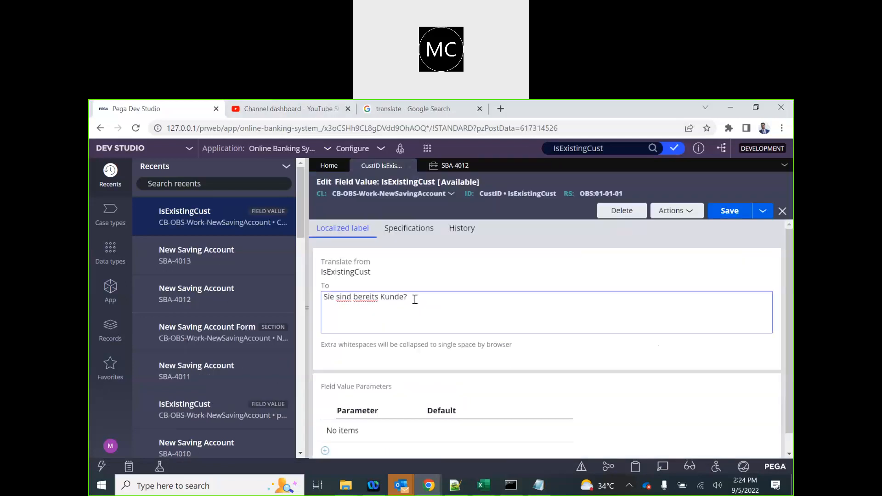
{"action": "left_click", "coordinate": [728, 212]}
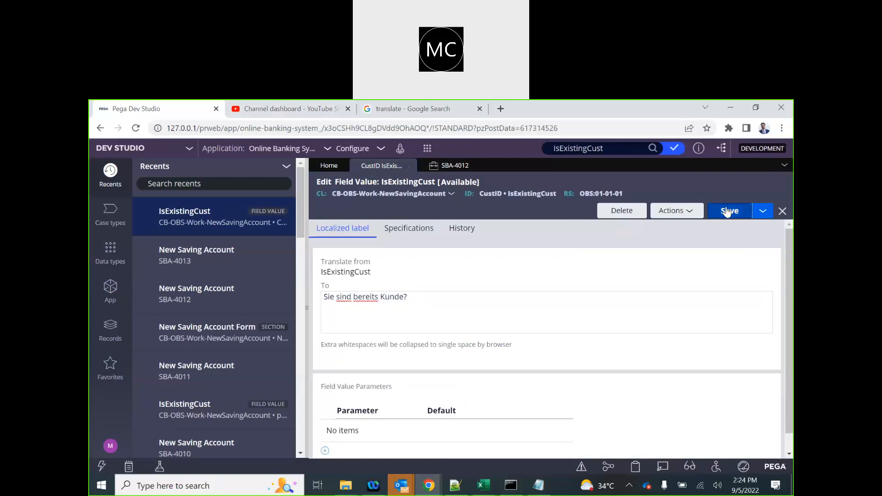
{"action": "left_click", "coordinate": [428, 148]}
{"action": "left_click", "coordinate": [548, 161]}
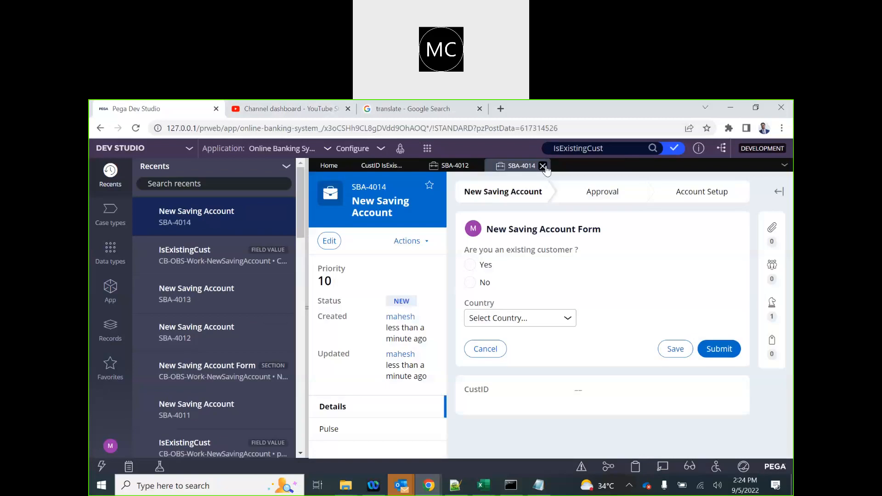
{"action": "left_click", "coordinate": [543, 166]}
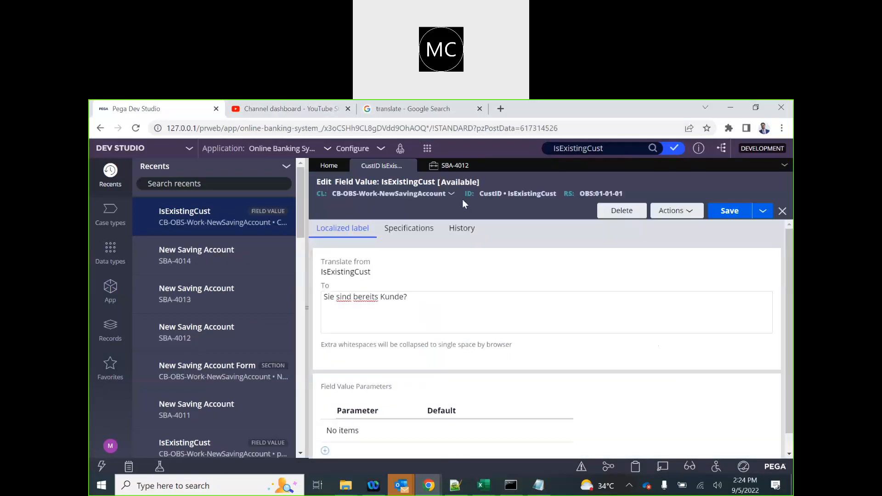
Open the Online Banking System application definition and the signed-in operator's record to review the application rulesets and access groups.
{"action": "left_click", "coordinate": [303, 299]}
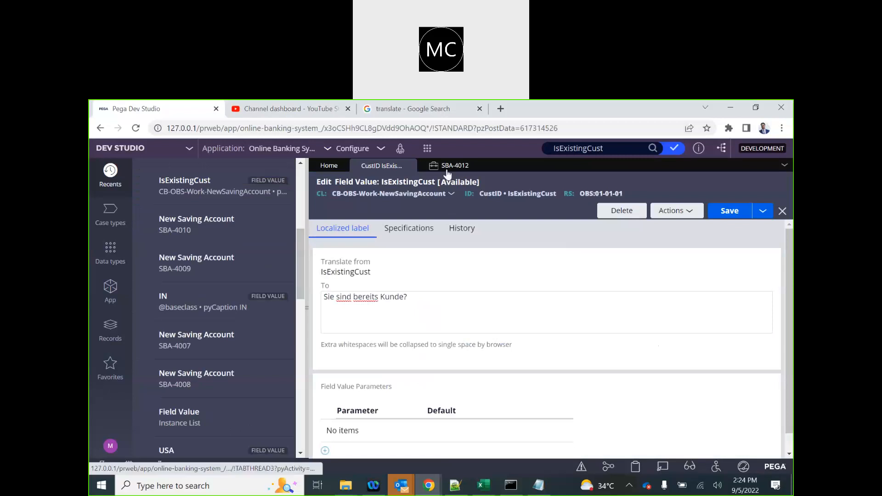
{"action": "left_click", "coordinate": [297, 151]}
{"action": "left_click", "coordinate": [283, 178]}
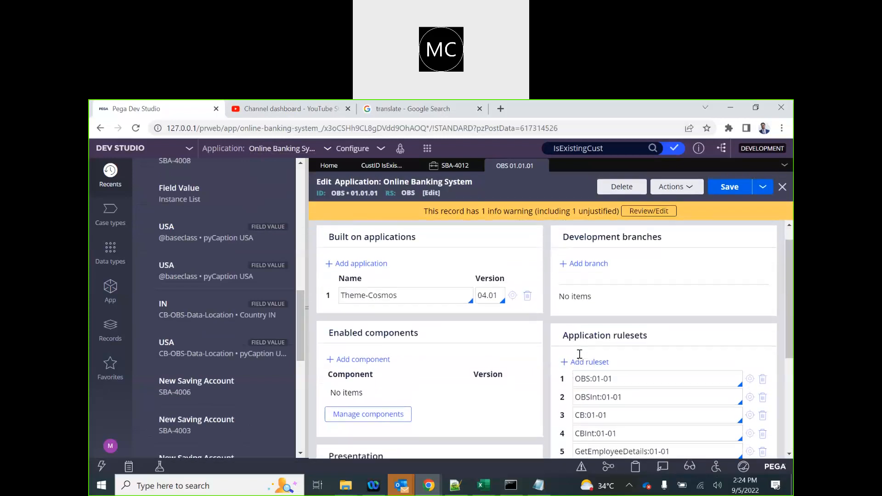
{"action": "left_click", "coordinate": [110, 445]}
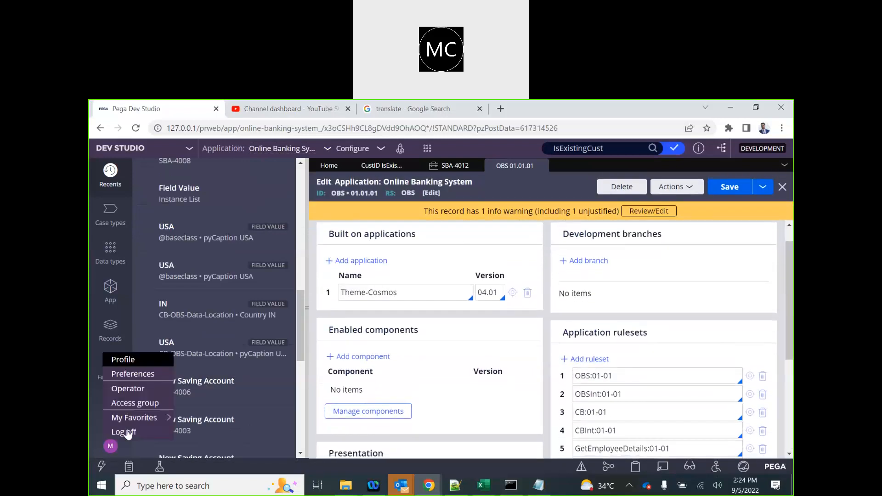
{"action": "left_click", "coordinate": [135, 388]}
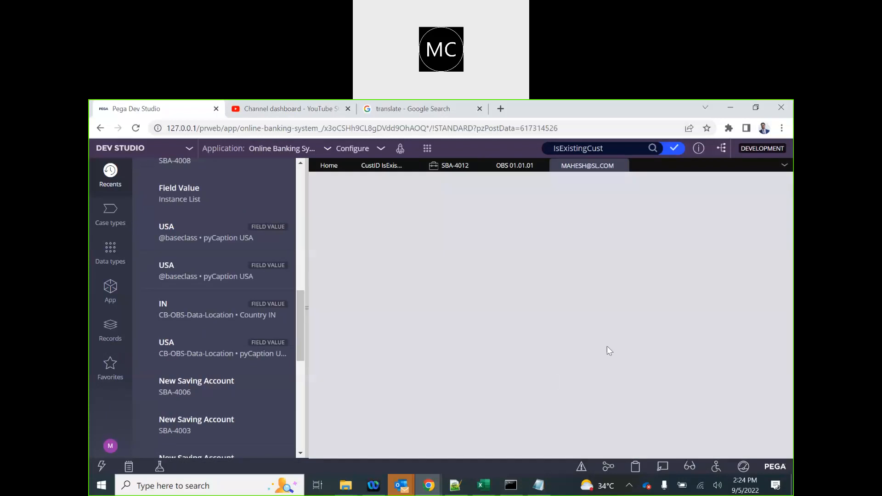
{"action": "scroll", "coordinate": [614, 352], "scroll_direction": "down", "scroll_amount": 2}
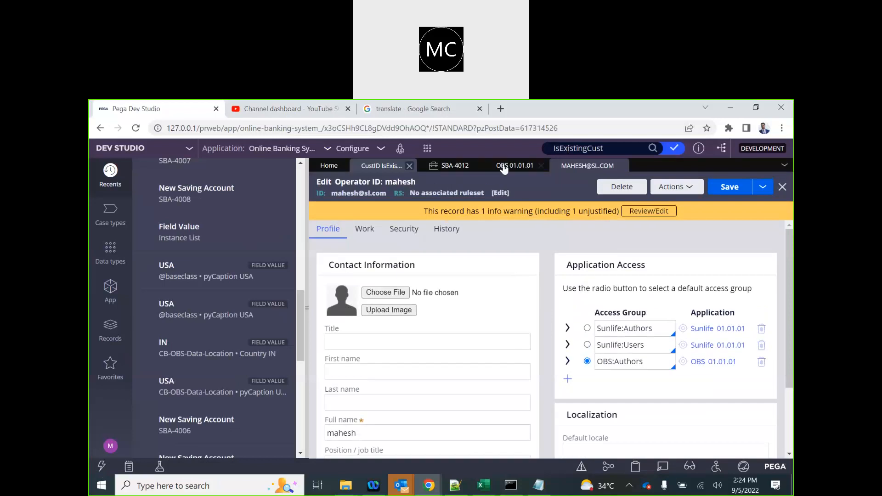
Launch the Online Banking System portal and start a New Saving Account case to check the existing-customer question label.
{"action": "left_click", "coordinate": [400, 149]}
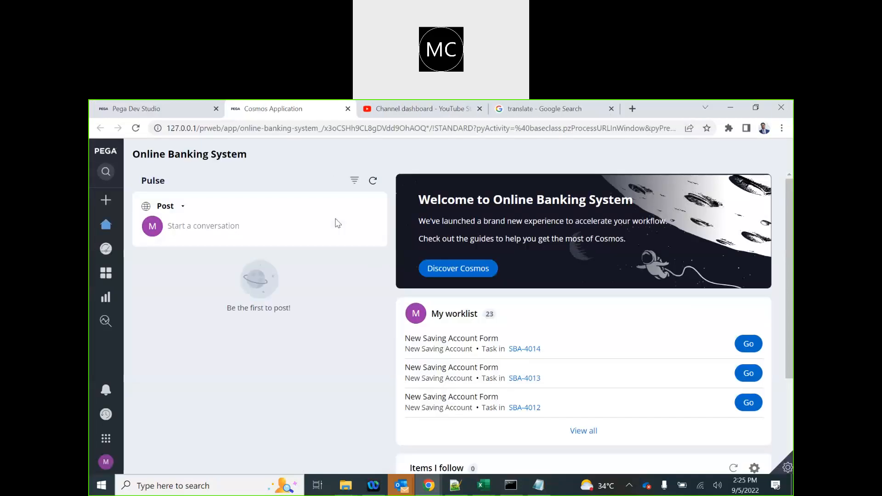
{"action": "left_click", "coordinate": [104, 200]}
{"action": "left_click", "coordinate": [138, 227]}
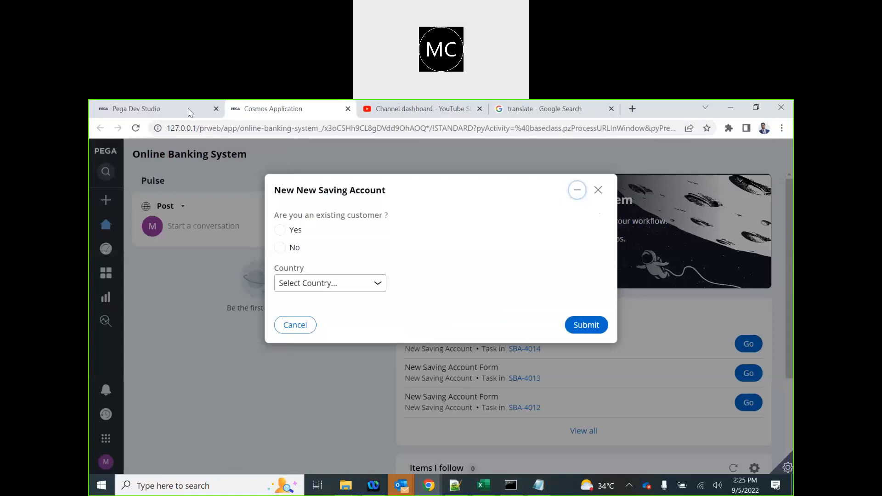
Return to Pega Dev Studio, then close and reopen the CustID IsExistingCust field value to examine its ID.
{"action": "left_click", "coordinate": [138, 108]}
{"action": "left_click", "coordinate": [385, 168]}
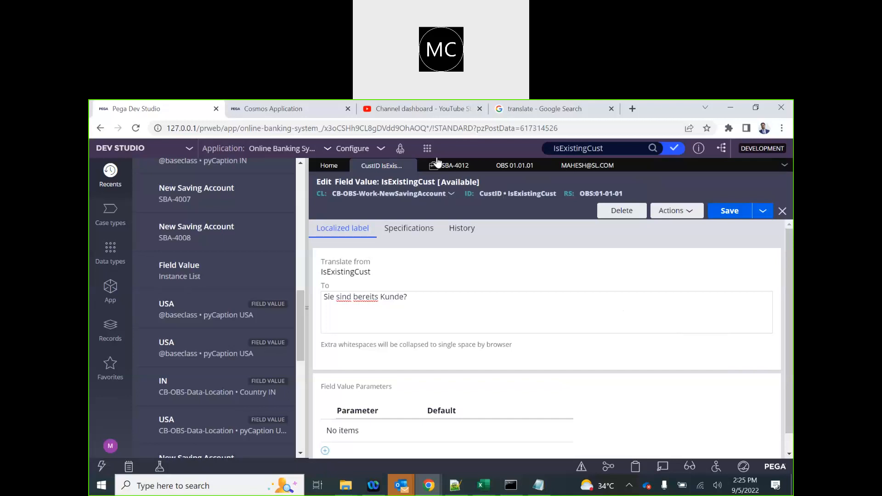
{"action": "left_click", "coordinate": [408, 166]}
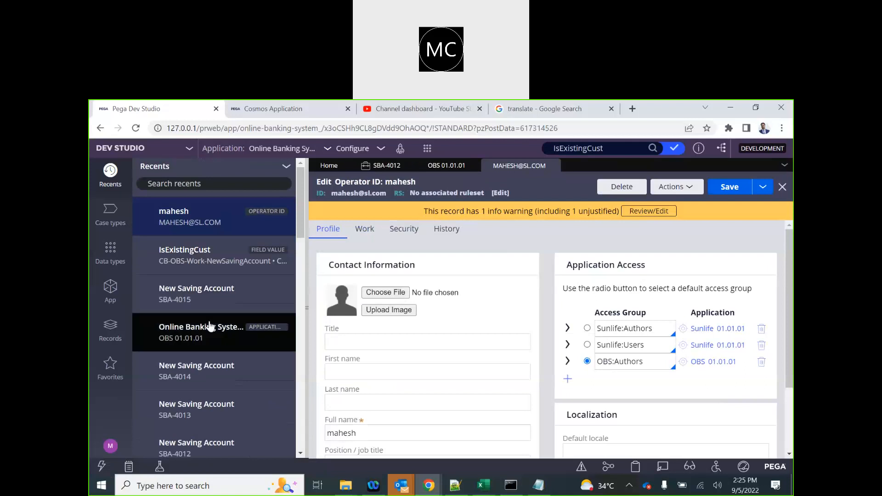
{"action": "left_click", "coordinate": [207, 260]}
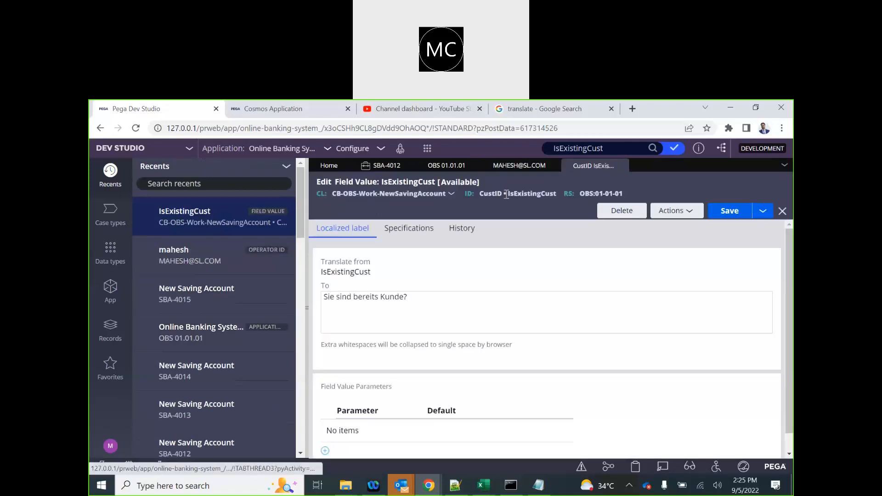
{"action": "triple_click", "coordinate": [521, 195]}
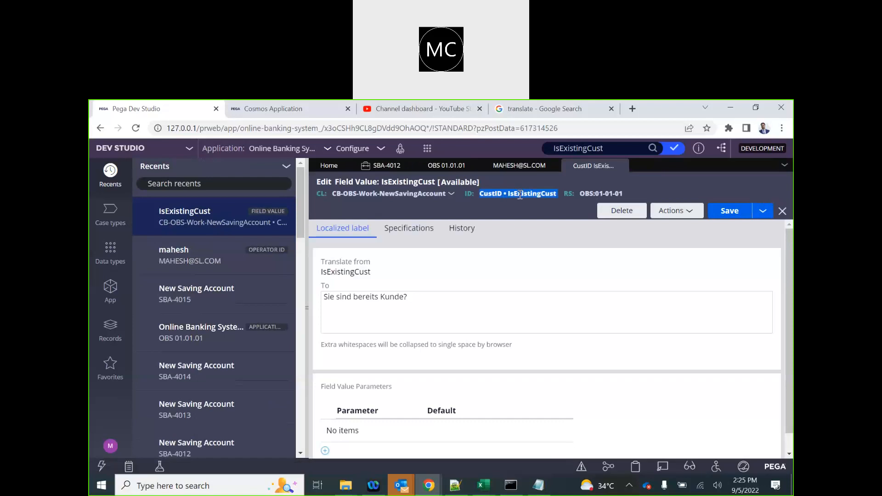
{"action": "double_click", "coordinate": [497, 196]}
Close the CustID record, set the pyCaption IsExistingCust field value's localized label to "Sie sind bereits Kunde?" and save it.
{"action": "left_click", "coordinate": [622, 167]}
{"action": "scroll", "coordinate": [213, 384], "scroll_direction": "down", "scroll_amount": 1}
{"action": "scroll", "coordinate": [213, 384], "scroll_direction": "down", "scroll_amount": 4}
{"action": "left_click", "coordinate": [205, 375]}
{"action": "triple_click", "coordinate": [380, 297]}
{"action": "key", "text": "ctrl+v"}
{"action": "left_click", "coordinate": [730, 211]}
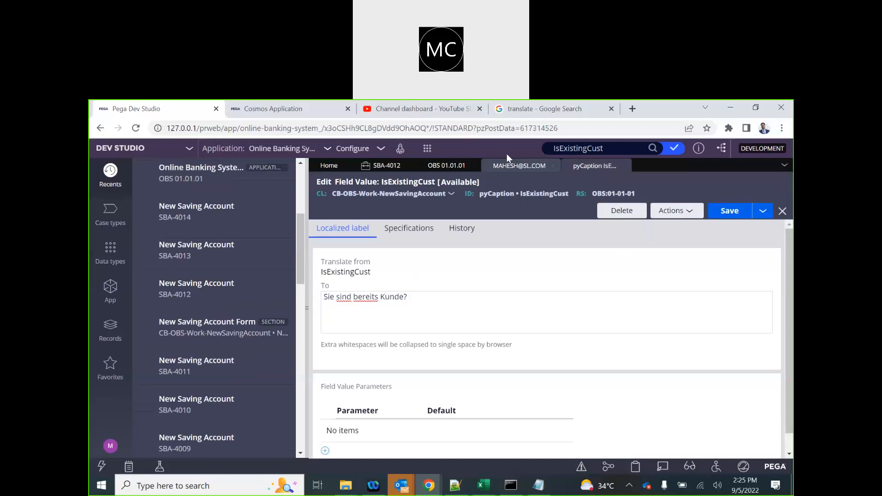
Create another New Saving Account case from Dev Studio and check the question label above the Yes and No options.
{"action": "left_click", "coordinate": [428, 149]}
{"action": "mouse_move", "coordinate": [506, 164]}
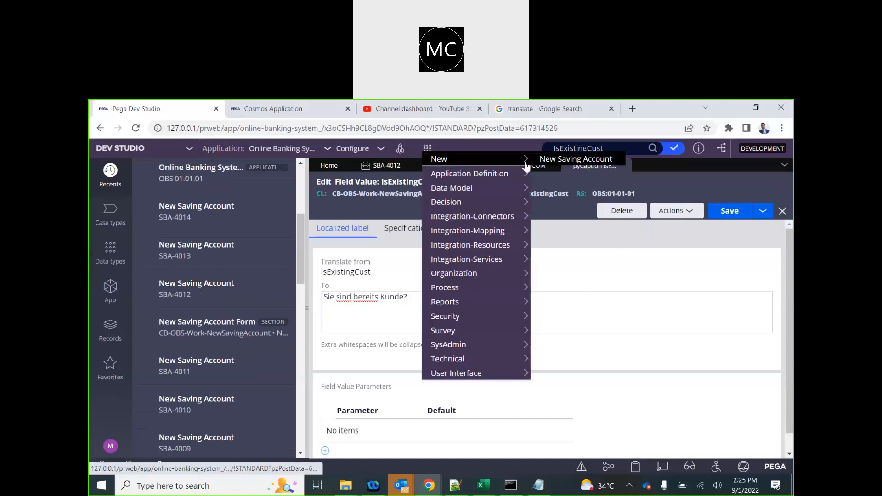
{"action": "left_click", "coordinate": [554, 161]}
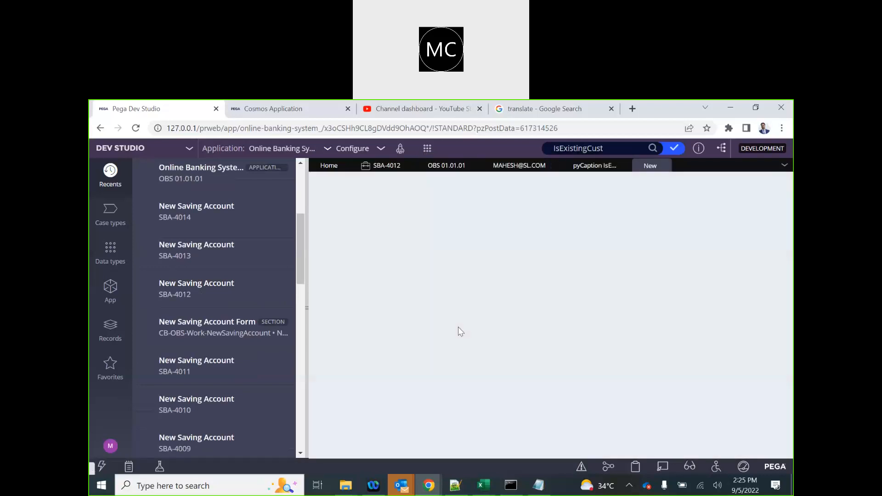
{"action": "mouse_move", "coordinate": [476, 253]}
{"action": "left_mouse_down"}
{"action": "mouse_move", "coordinate": [550, 244]}
{"action": "mouse_move", "coordinate": [551, 251]}
{"action": "mouse_move", "coordinate": [474, 254]}
{"action": "left_mouse_up"}
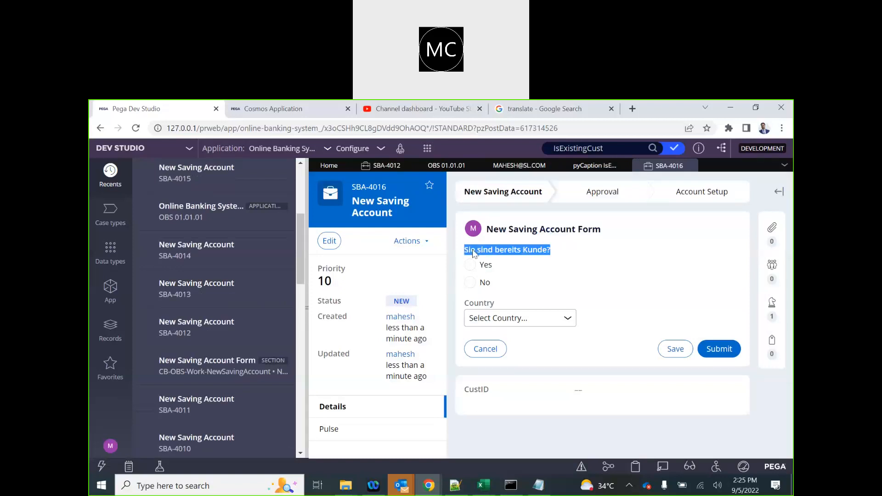